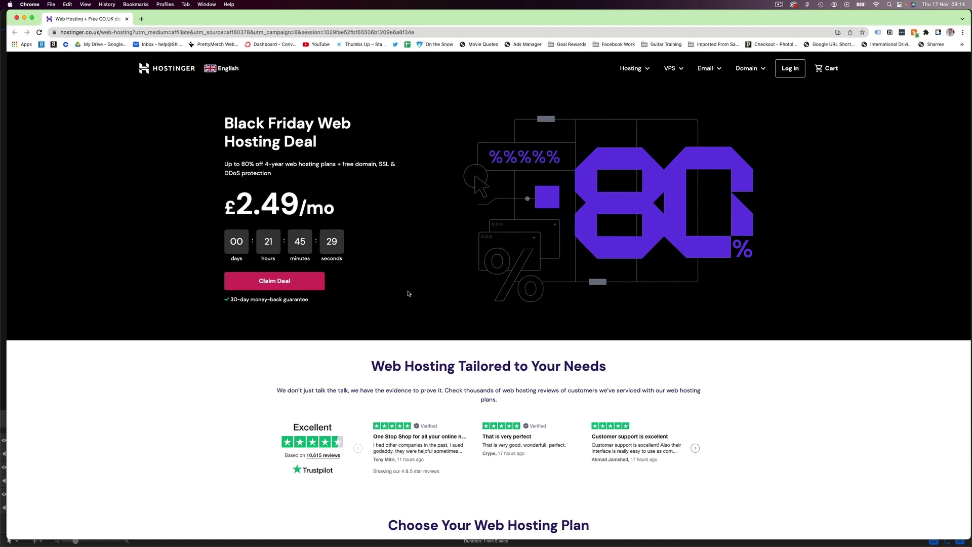
# Step: Compare the features of the web hosting plans and add Premium Web Hosting to the cart
pyautogui.click(289, 284)
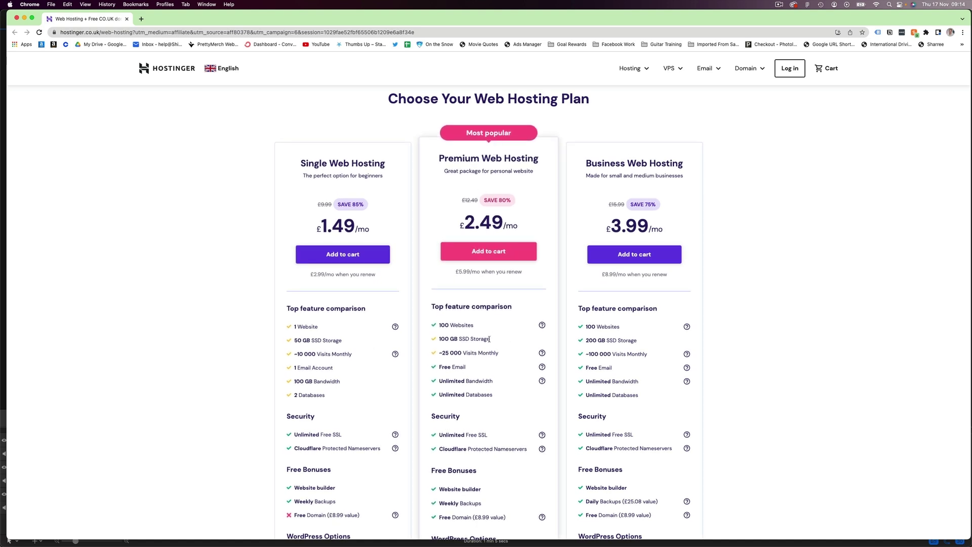
pyautogui.scroll(-3, 486, 338)
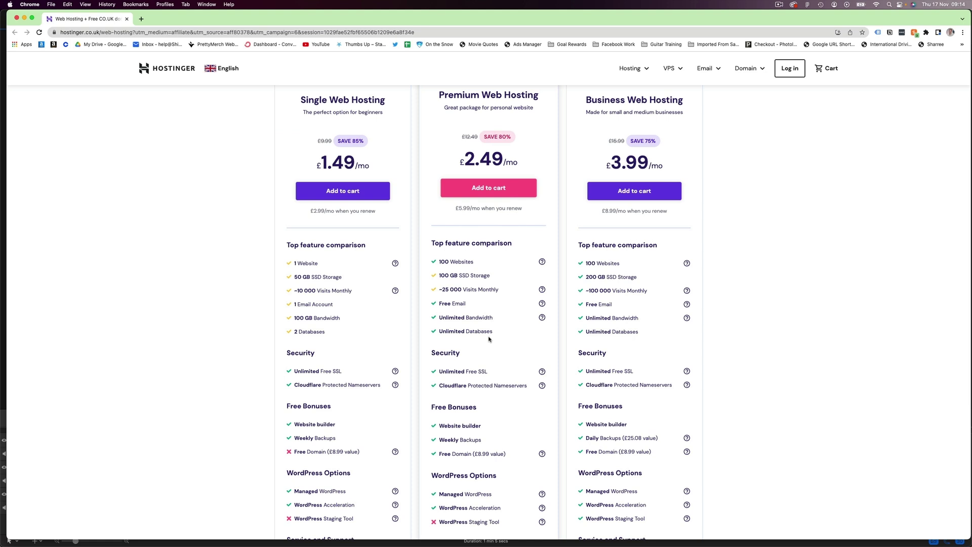
pyautogui.scroll(-1, 489, 338)
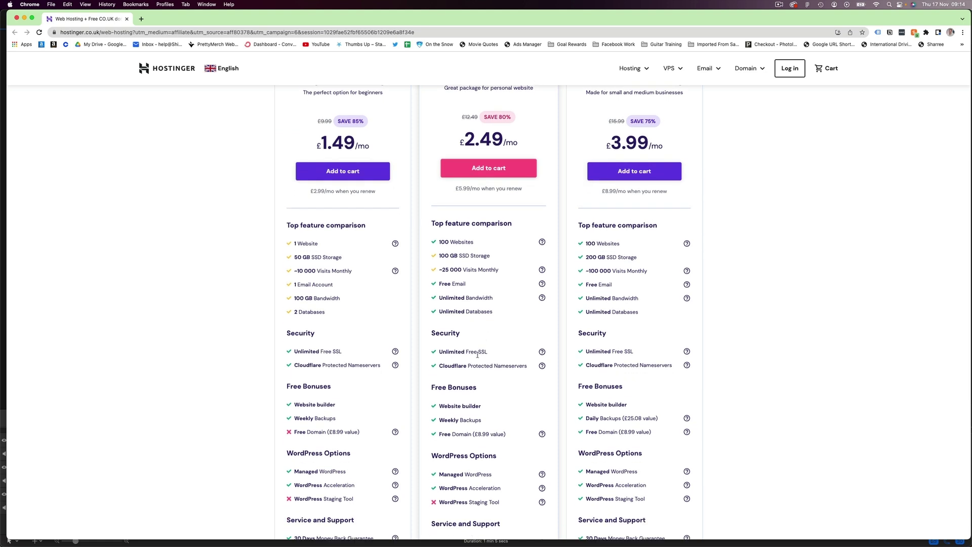
pyautogui.scroll(-3, 485, 352)
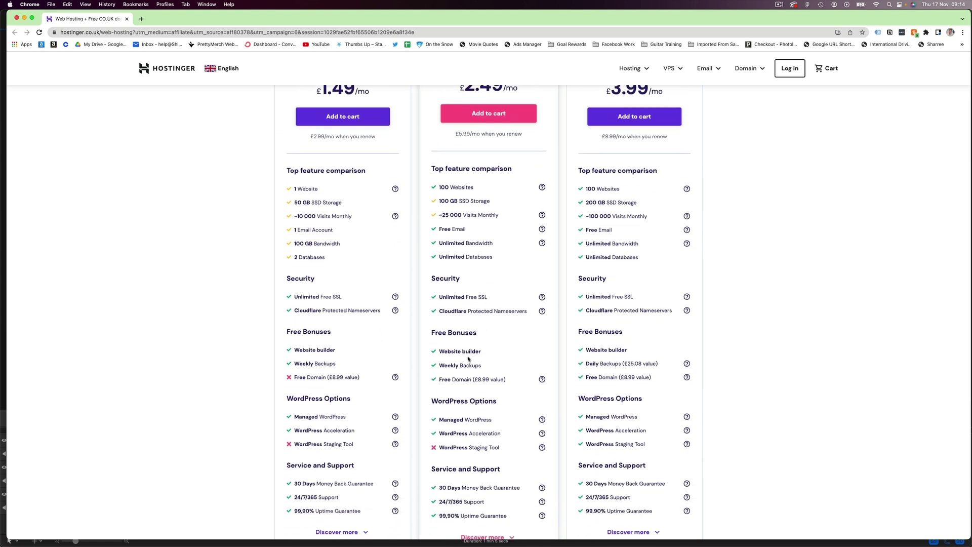
pyautogui.scroll(-2, 468, 358)
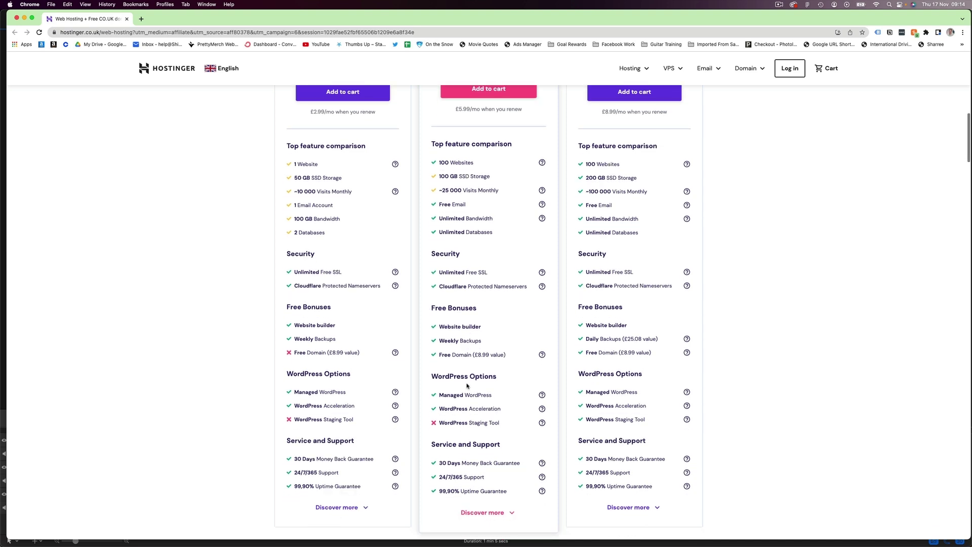
pyautogui.scroll(3, 467, 384)
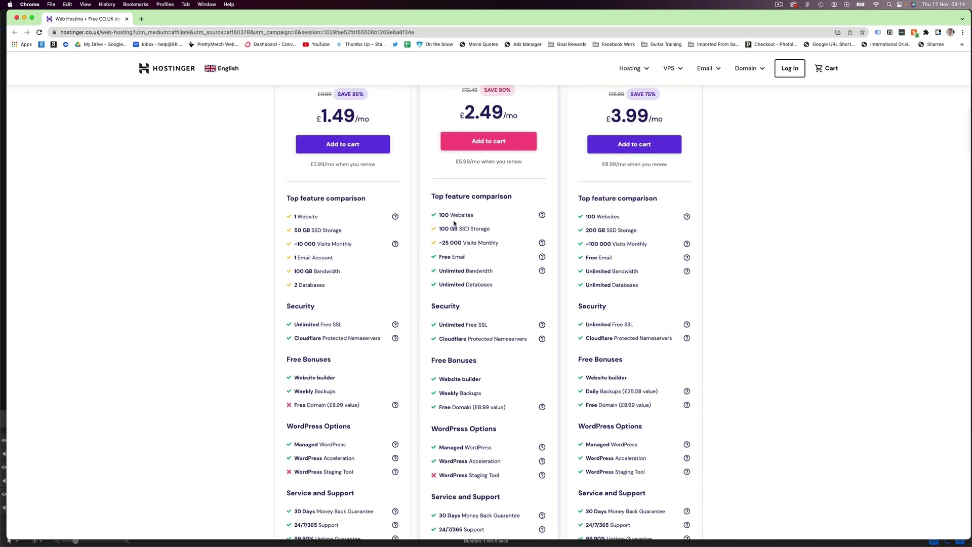
pyautogui.moveTo(466, 255); pyautogui.dragTo(444, 257)
pyautogui.click(472, 260)
pyautogui.scroll(5, 489, 278)
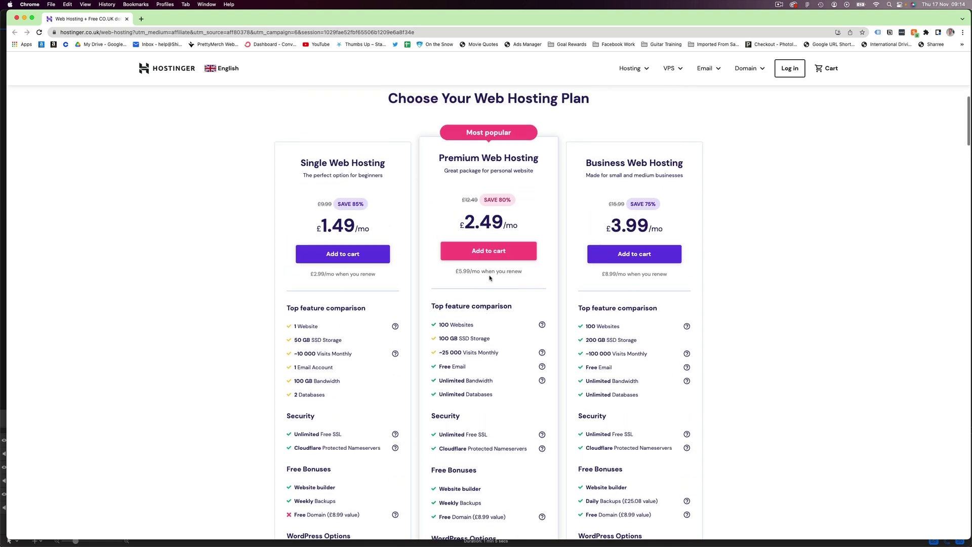
pyautogui.click(491, 256)
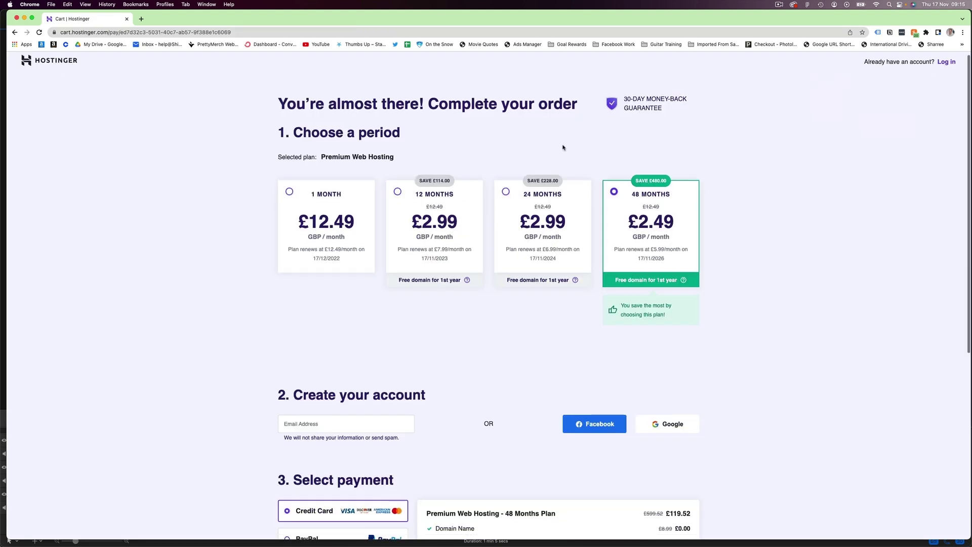
# Step: Review the 48-month Premium Web Hosting order and apply the coupon code SHIMMY to it
pyautogui.scroll(-5, 563, 148)
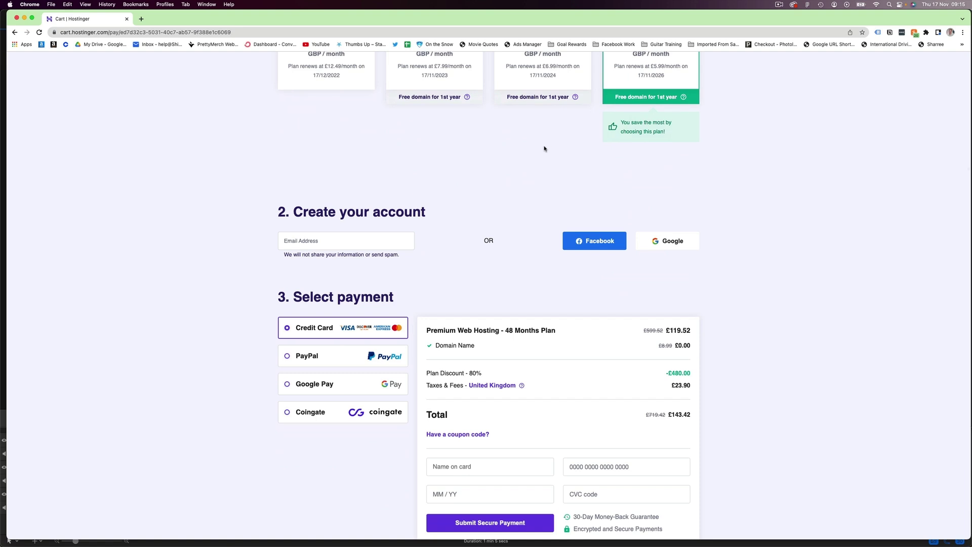
pyautogui.scroll(-3, 563, 147)
pyautogui.scroll(8, 730, 247)
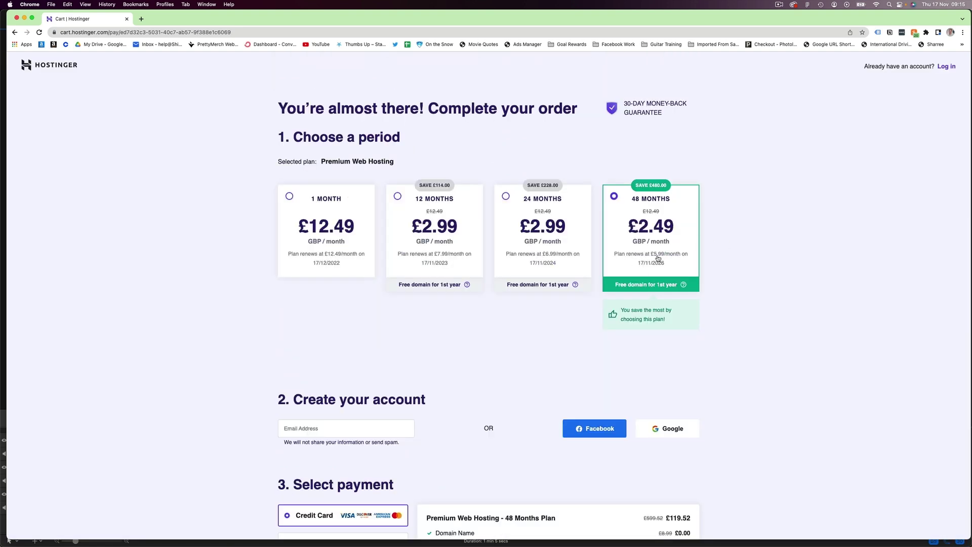
pyautogui.scroll(-7, 658, 258)
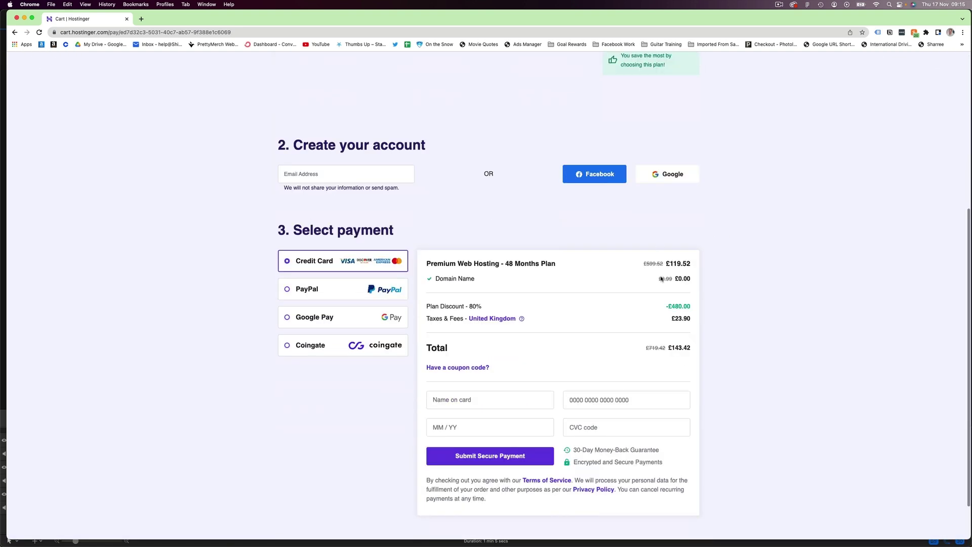
pyautogui.scroll(-1, 681, 357)
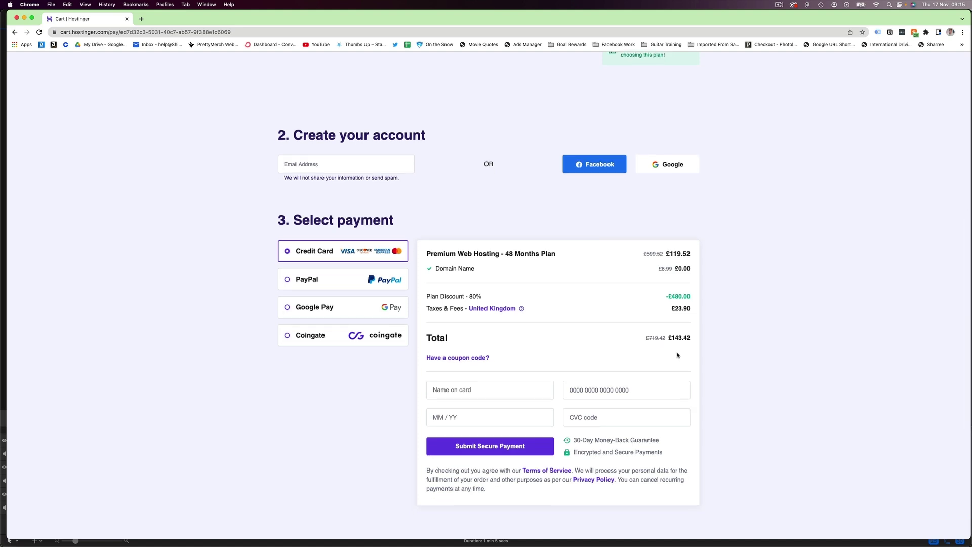
pyautogui.scroll(-2, 678, 355)
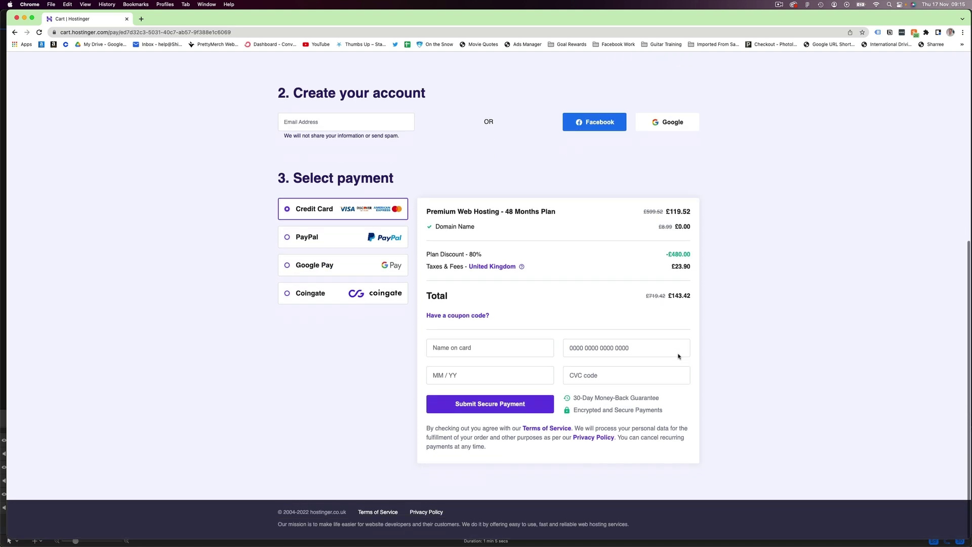
pyautogui.click(475, 316)
pyautogui.click(483, 335)
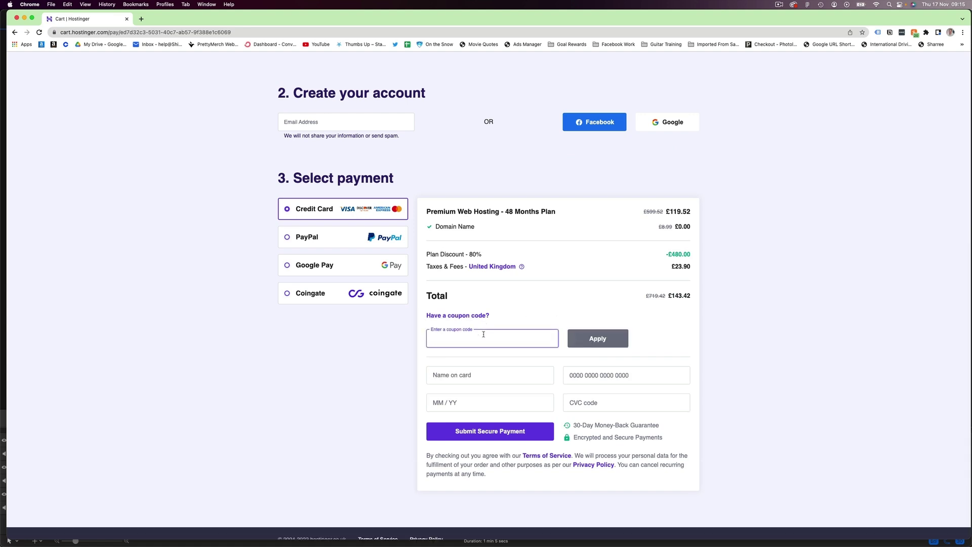
pyautogui.write('SHIMMY')
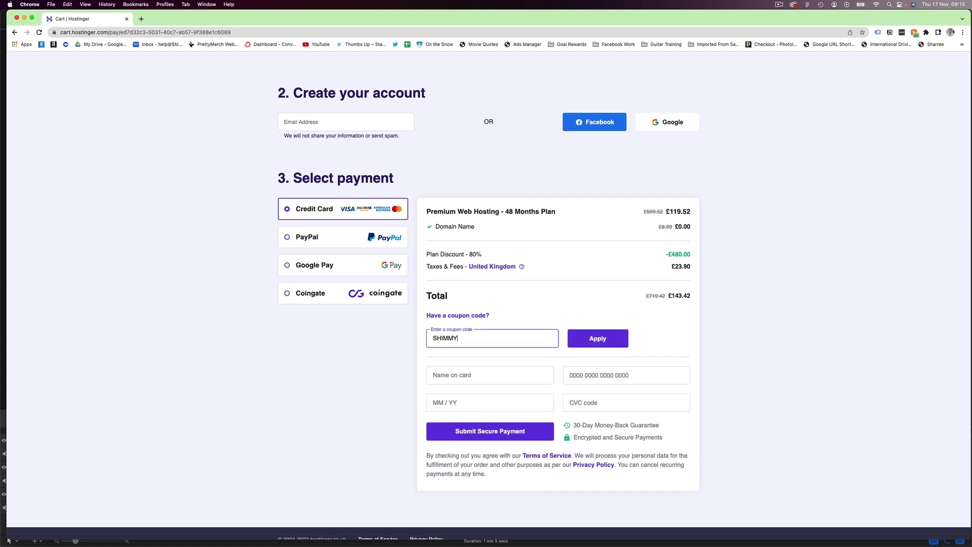
pyautogui.click(597, 338)
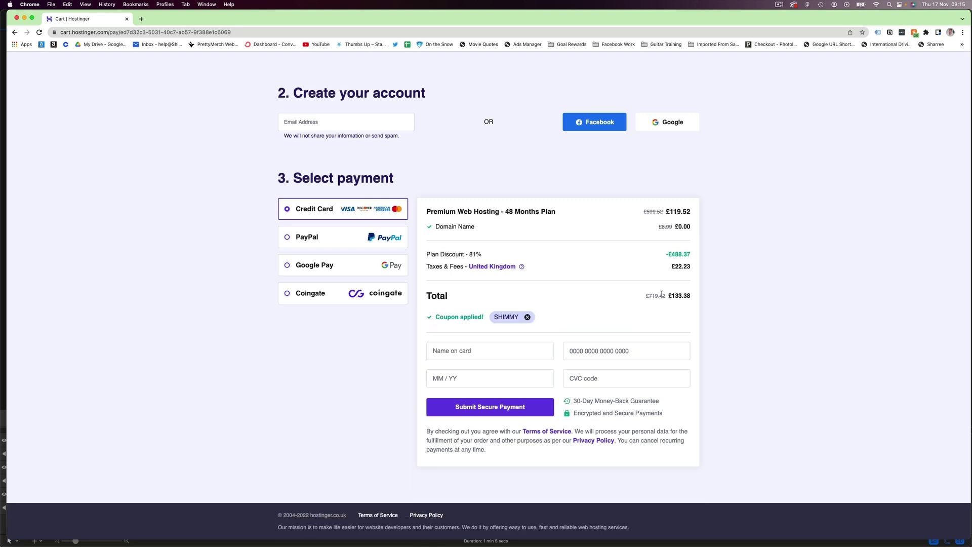
pyautogui.click(687, 308)
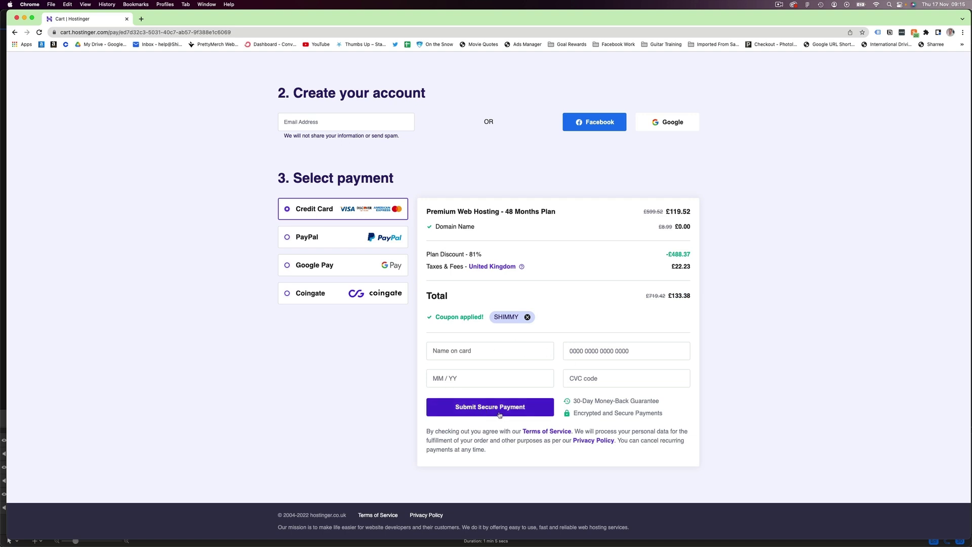
pyautogui.scroll(3, 499, 415)
pyautogui.scroll(4, 499, 415)
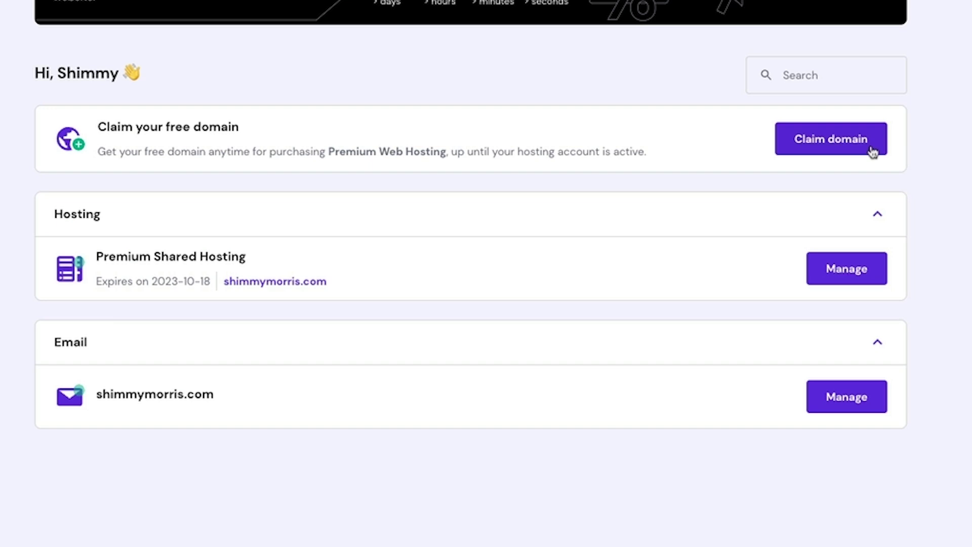
# Step: Start creating a new website on the Premium Shared Hosting plan with WordPress as the platform
pyautogui.click(844, 276)
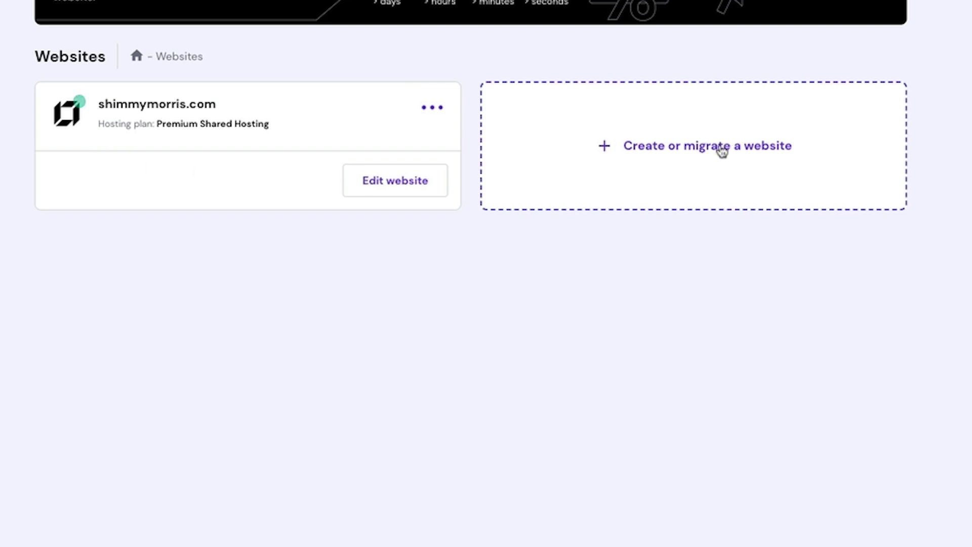
pyautogui.click(717, 155)
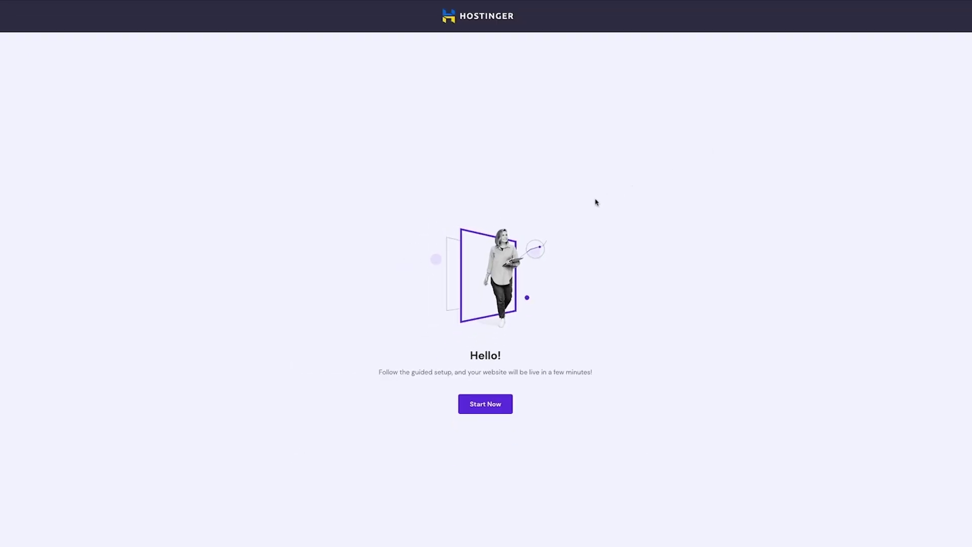
pyautogui.click(478, 405)
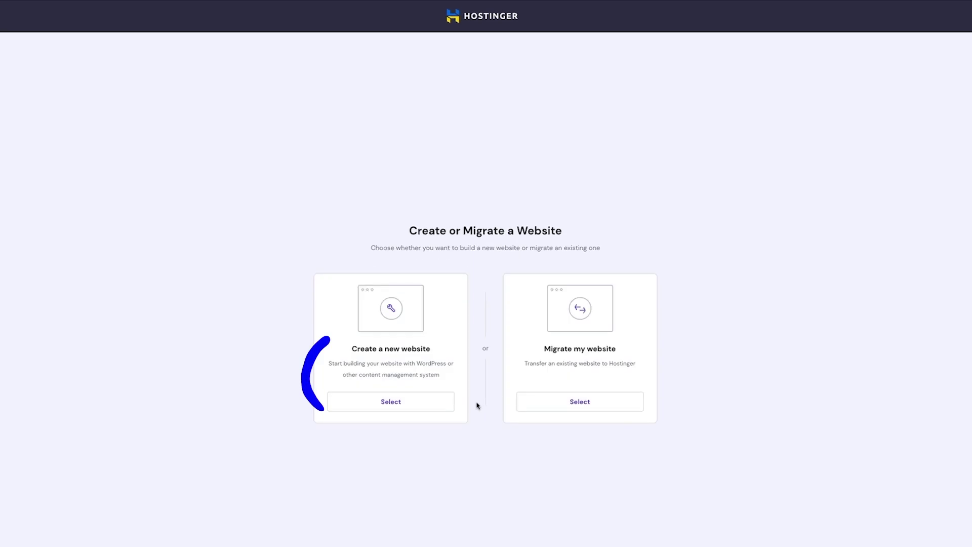
pyautogui.click(412, 405)
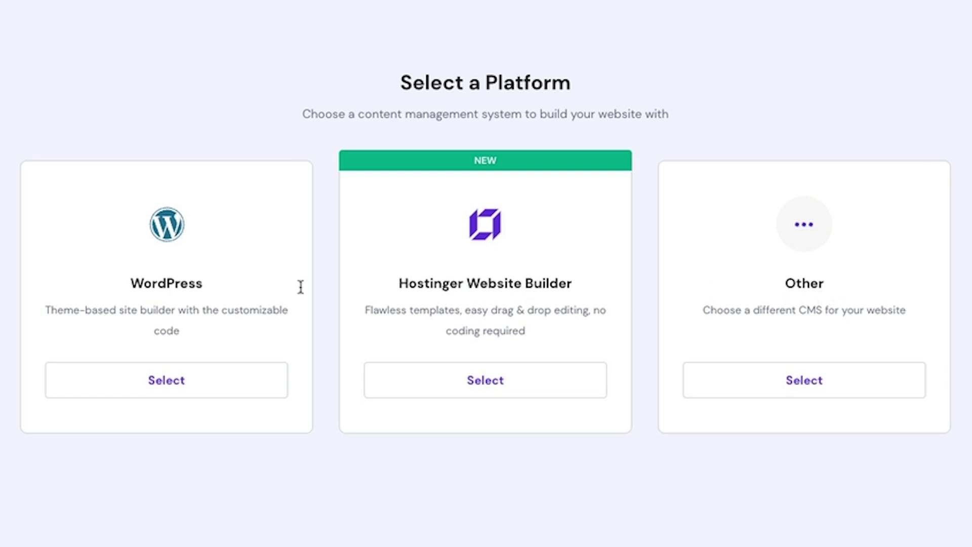
pyautogui.click(135, 388)
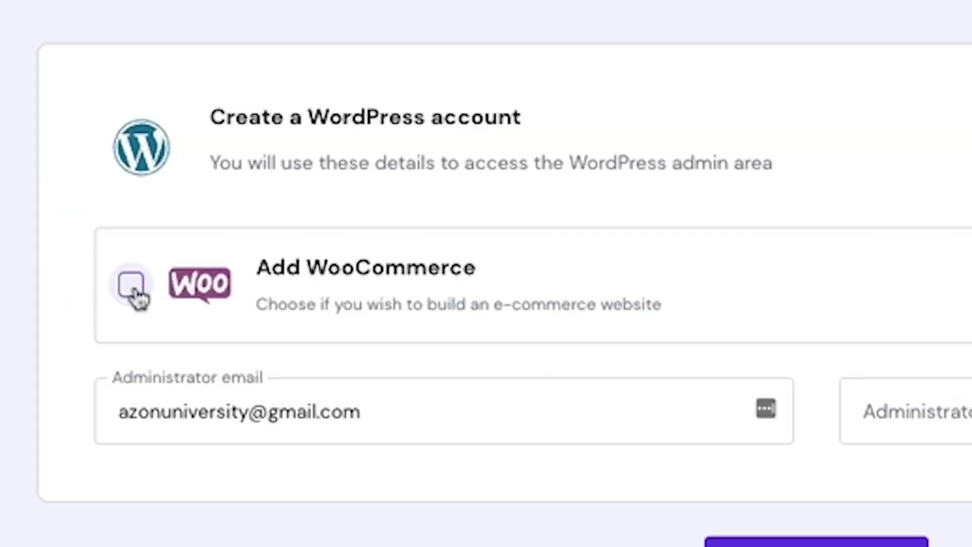
# Step: Add WooCommerce to the WordPress installation and submit the account details with the administrator password filled in
pyautogui.click(64, 306)
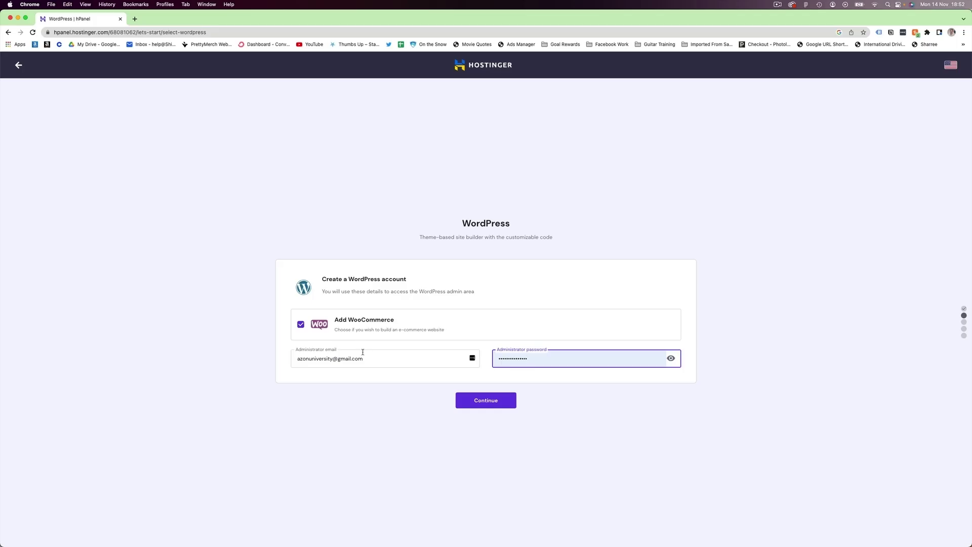
pyautogui.click(497, 407)
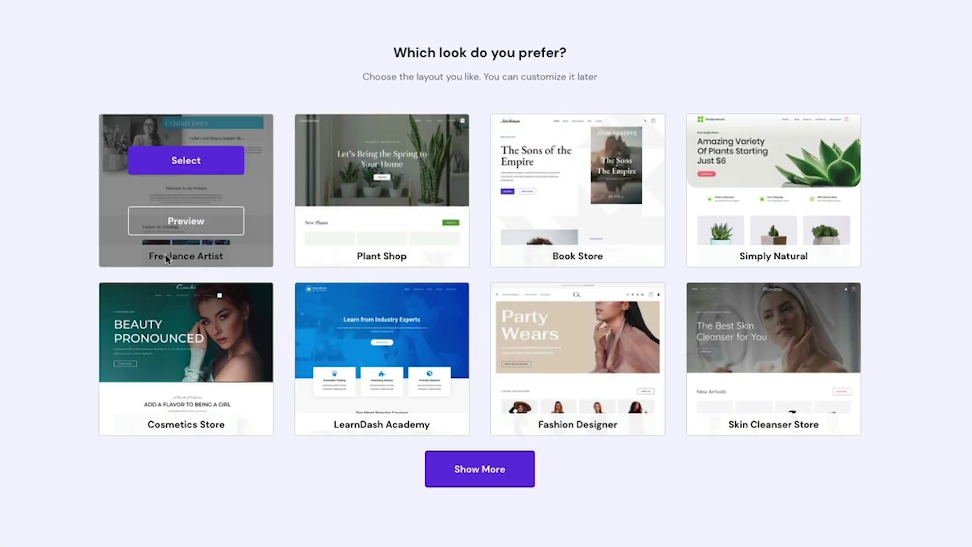
# Step: Browse the additional website layouts and select the Organic Store template
pyautogui.click(479, 459)
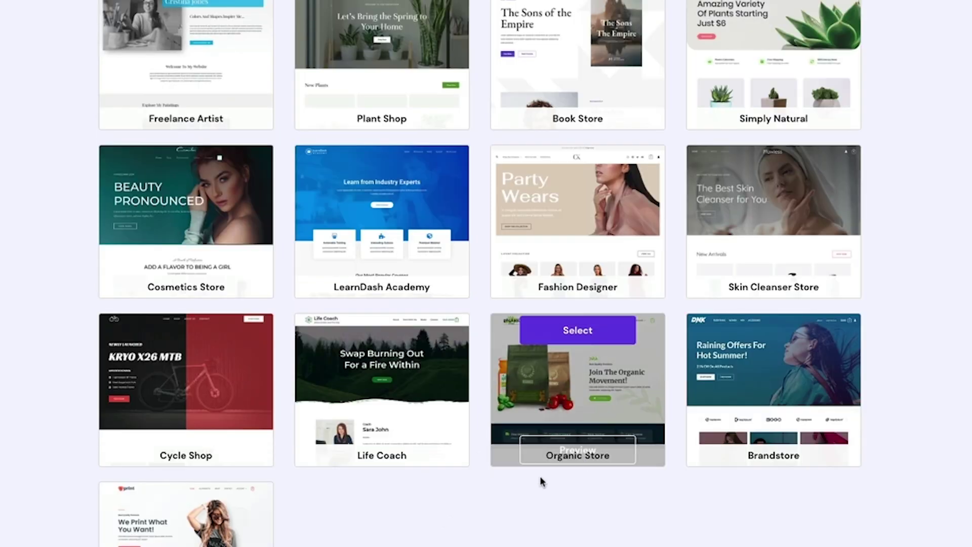
pyautogui.moveTo(569, 451)
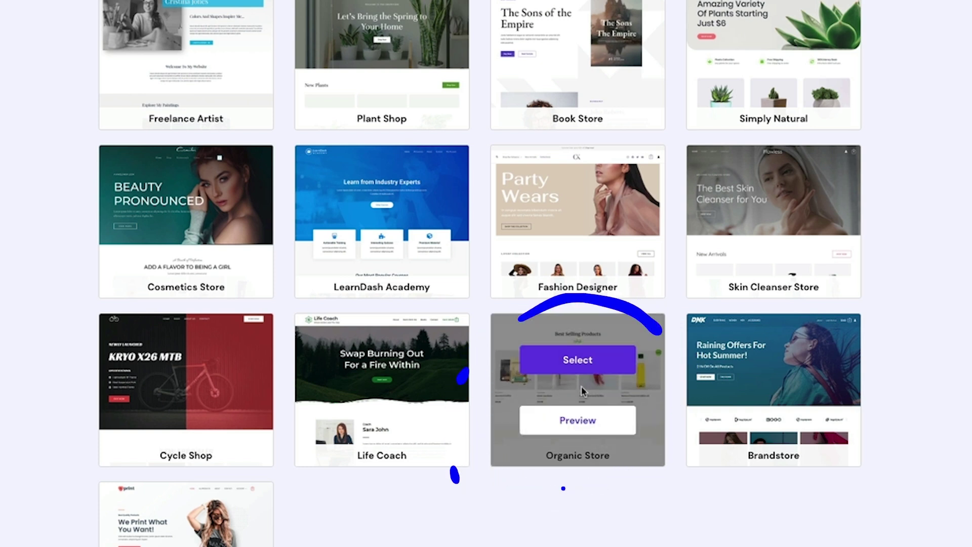
pyautogui.click(578, 358)
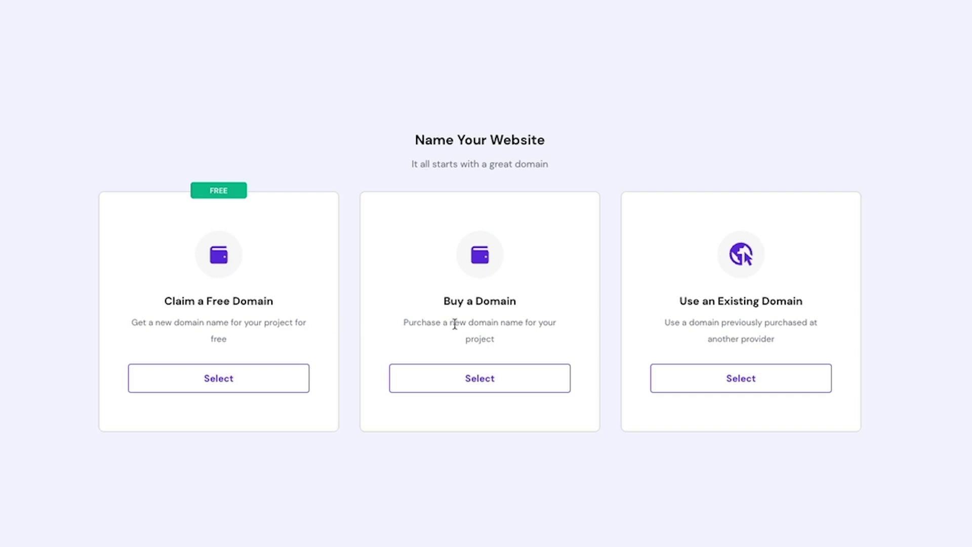
# Step: Claim the free domain theonlytshirtsyouneed.com for the website, spelling the name without a hyphen
pyautogui.click(285, 385)
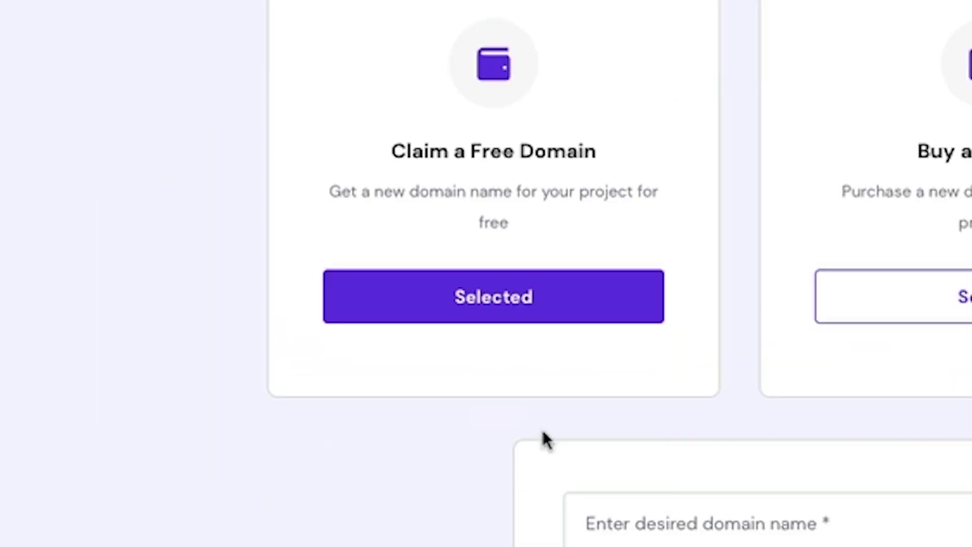
pyautogui.click(688, 537)
pyautogui.write('theonlyt-shirtsyouneed')
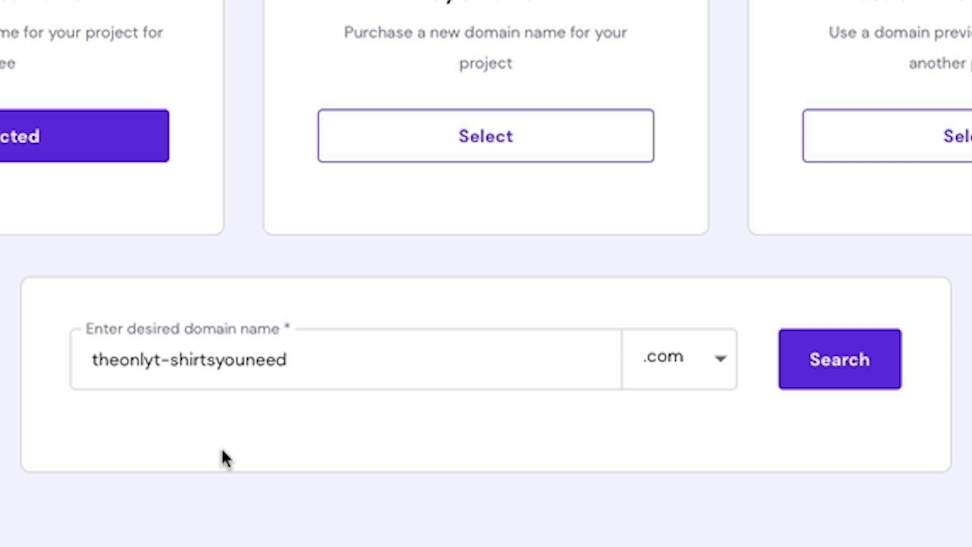
pyautogui.click(170, 362)
pyautogui.press('BackSpace')
pyautogui.click(531, 464)
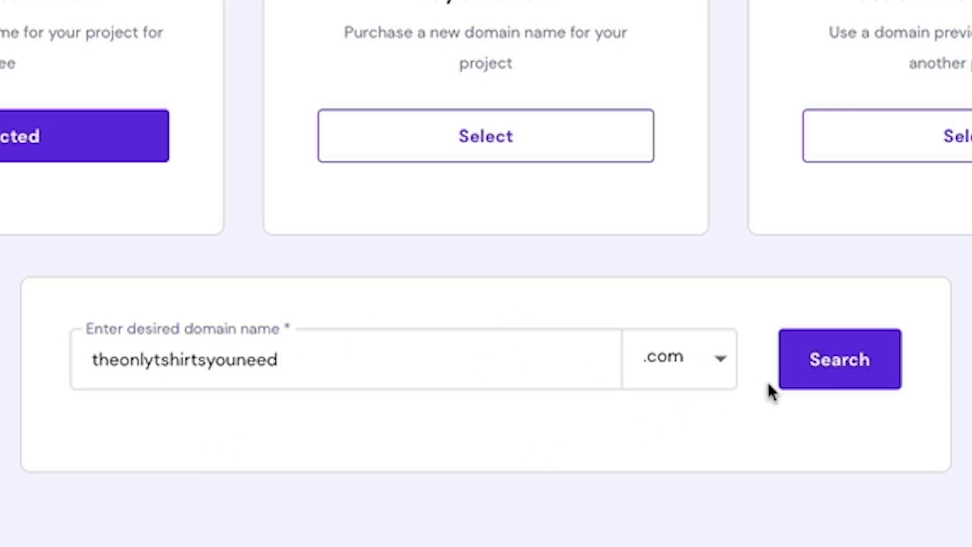
pyautogui.click(810, 369)
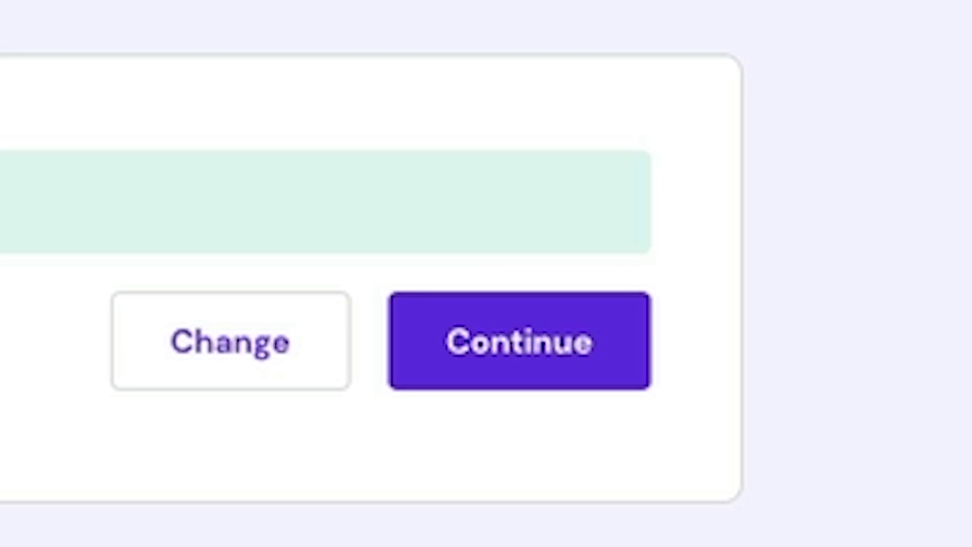
pyautogui.click(425, 359)
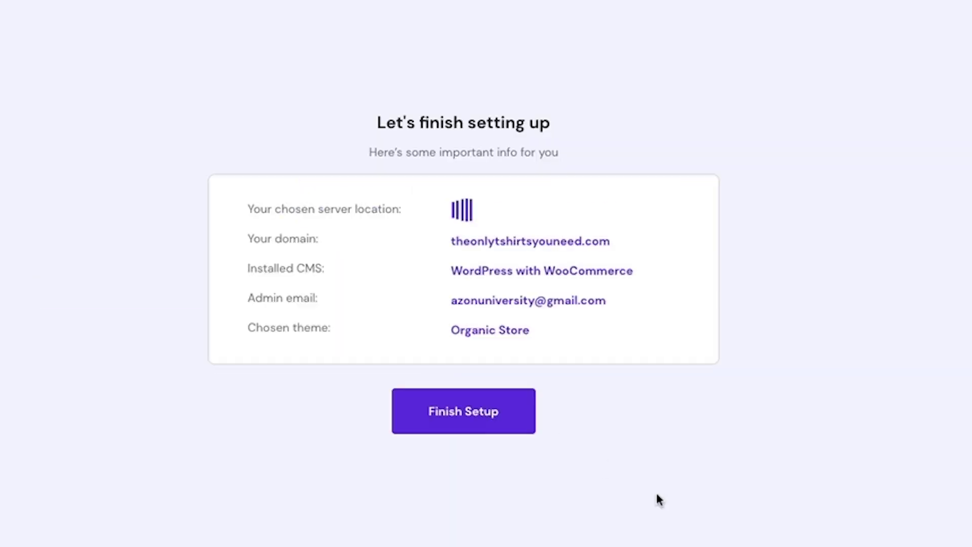
# Step: Finish the website setup and complete the domain registration with the existing contact profile
pyautogui.click(470, 425)
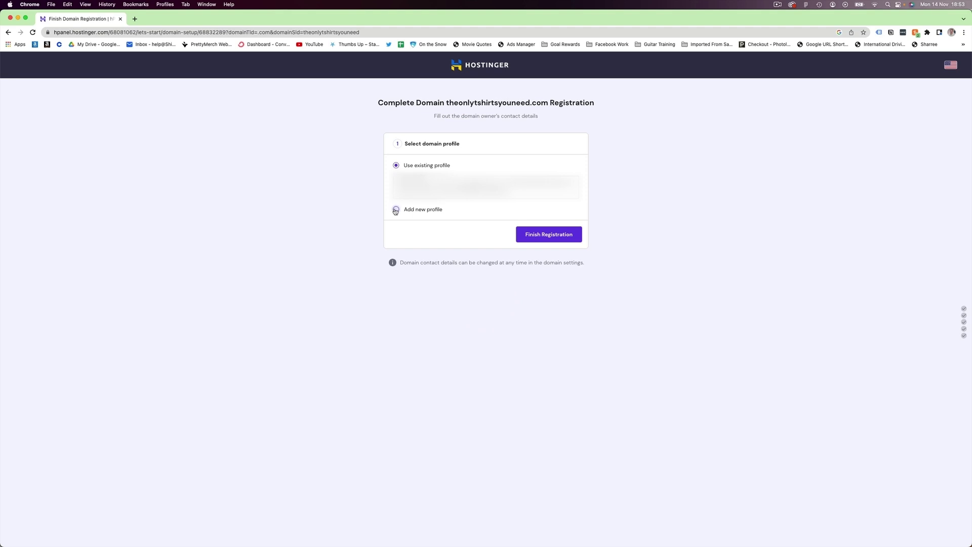
pyautogui.click(573, 235)
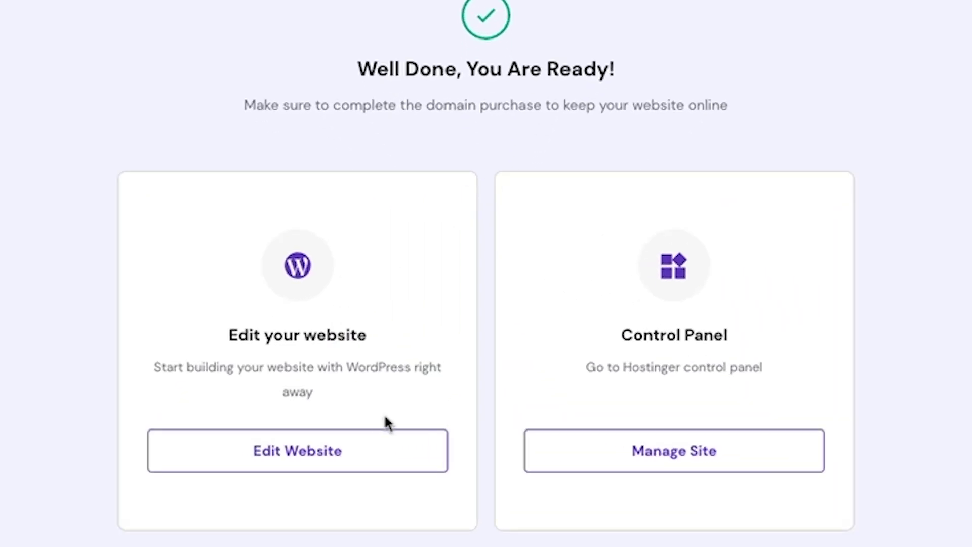
# Step: Open the new site's hosting control panel and its WordPress admin, and go to the WordPress dashboard
pyautogui.click(656, 466)
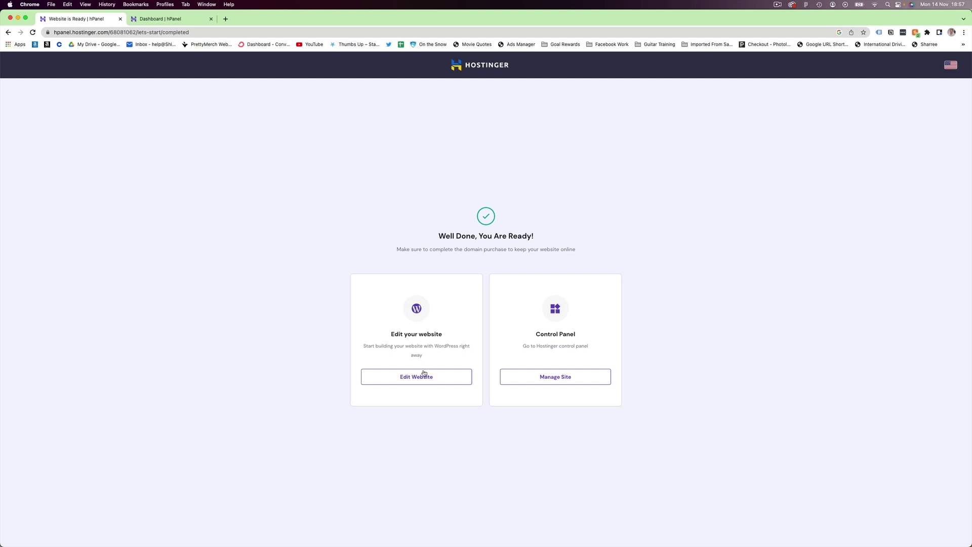
pyautogui.click(416, 379)
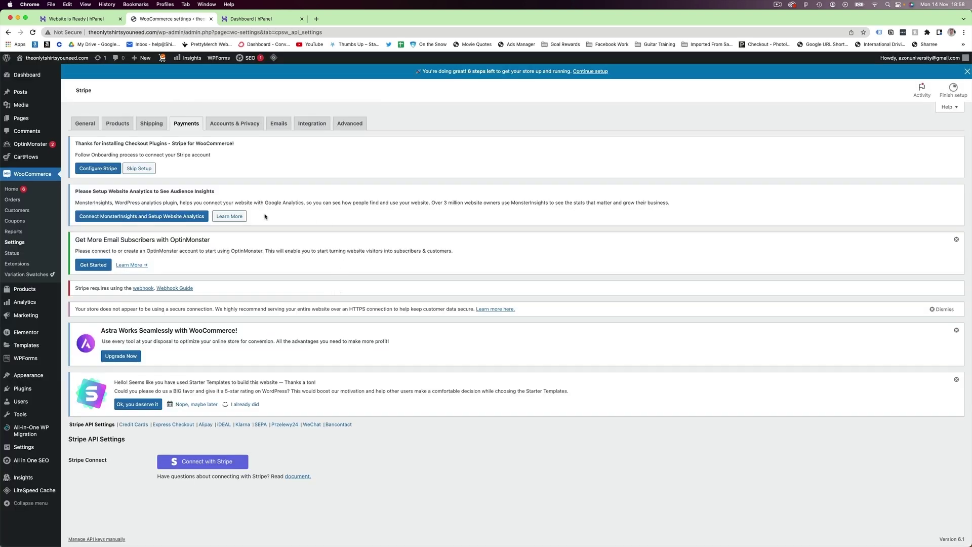
pyautogui.click(27, 76)
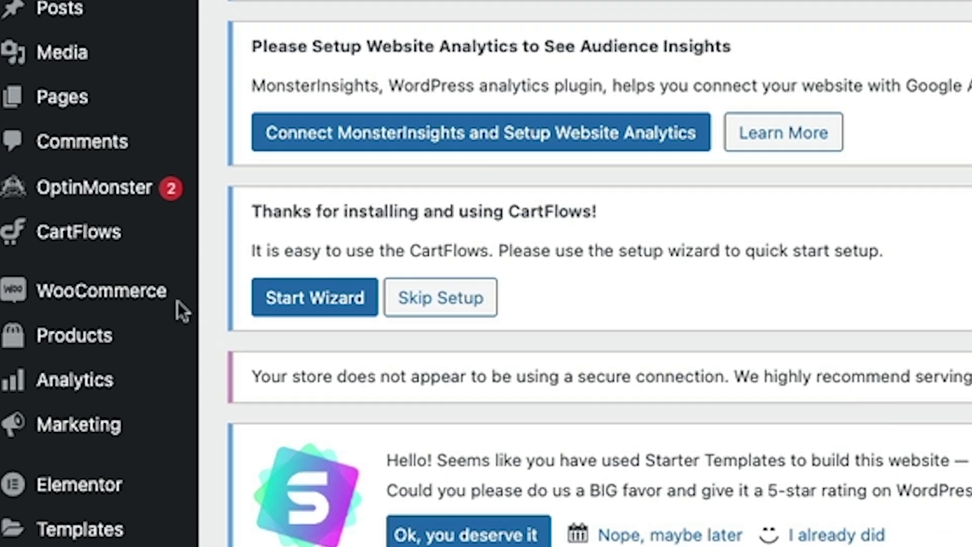
pyautogui.moveTo(34, 215)
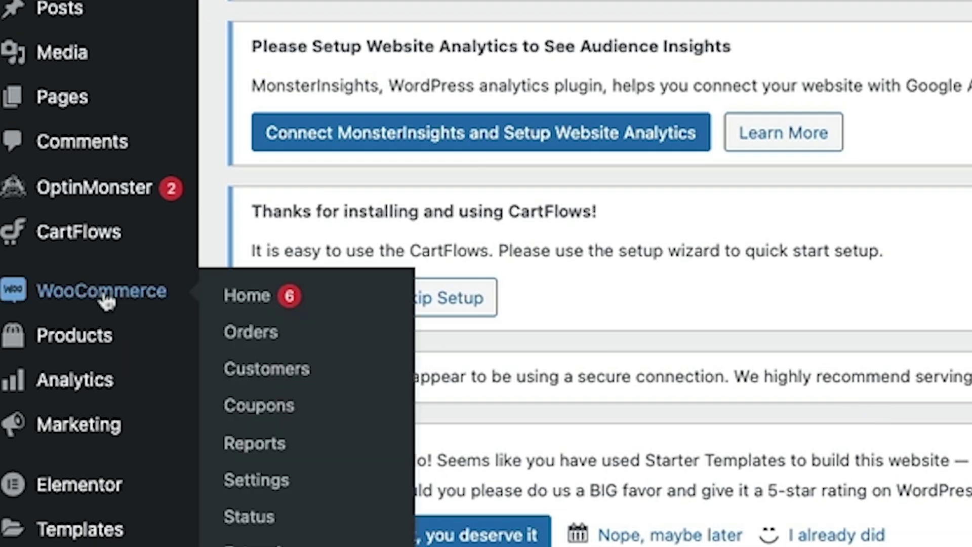
pyautogui.click(104, 299)
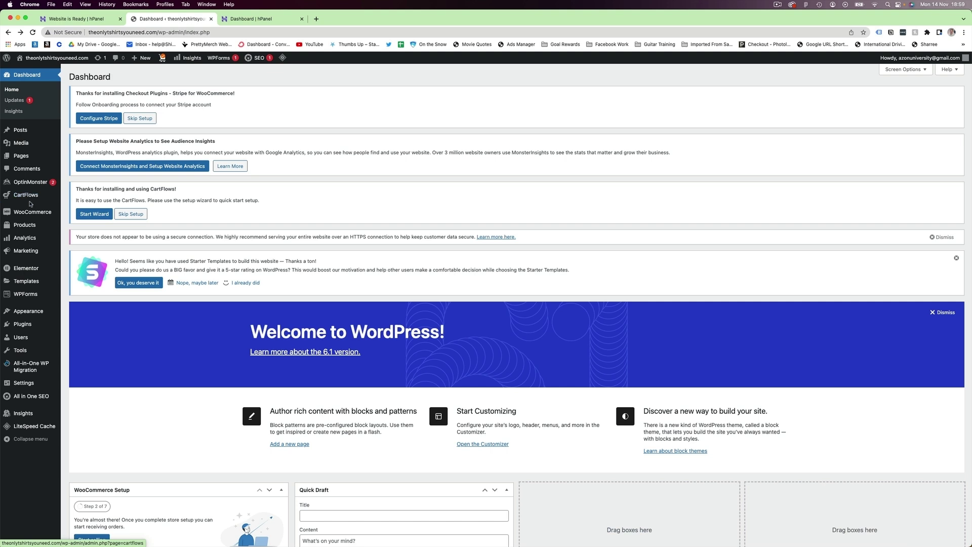
# Step: Search the plugin directory for printful, and install and activate Printful Integration for WooCommerce
pyautogui.click(17, 325)
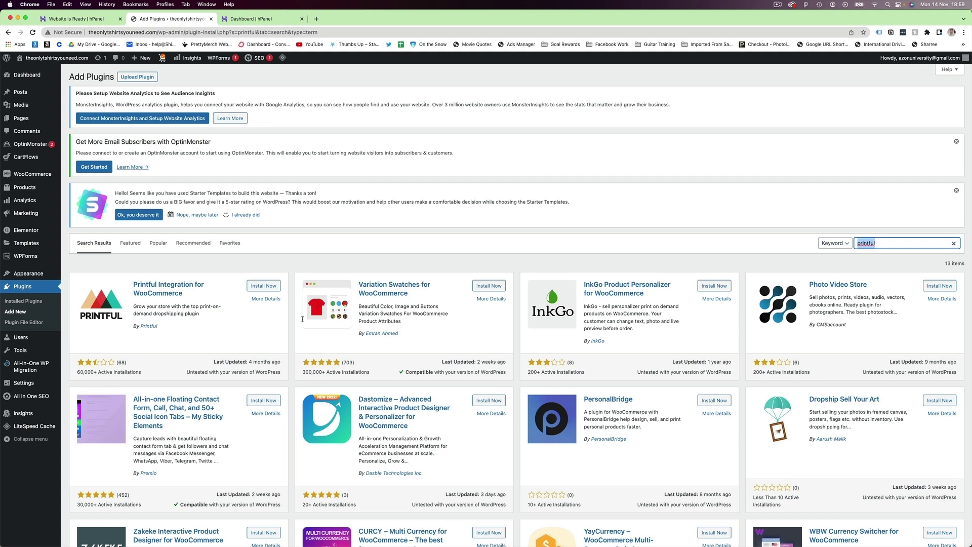
pyautogui.click(272, 286)
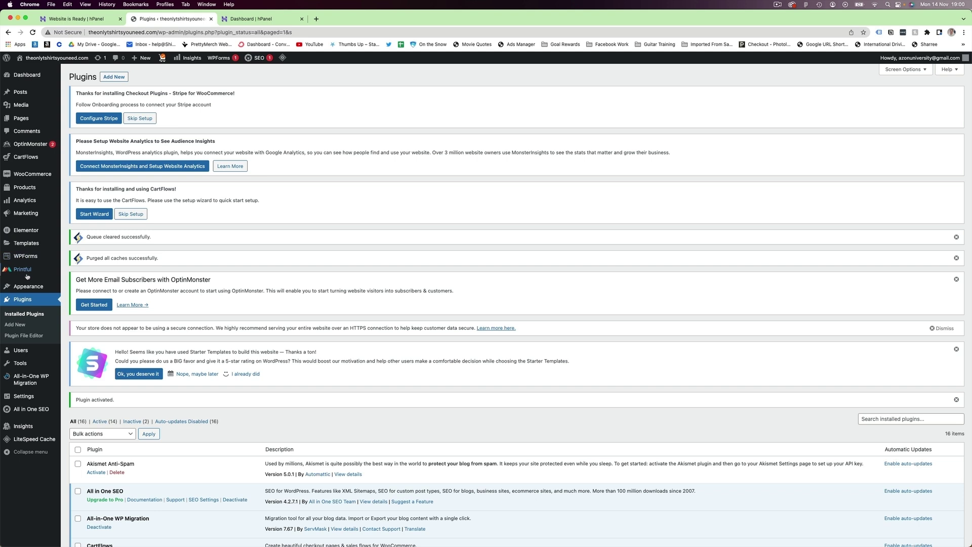
# Step: Open the WooCommerce home to start the store setup wizard
pyautogui.moveTo(31, 257)
pyautogui.moveTo(37, 173)
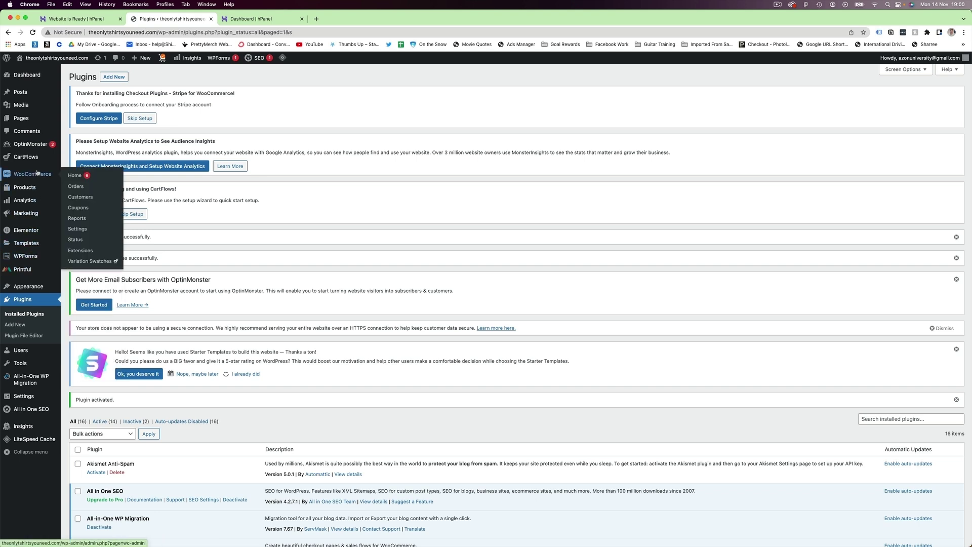
pyautogui.click(25, 177)
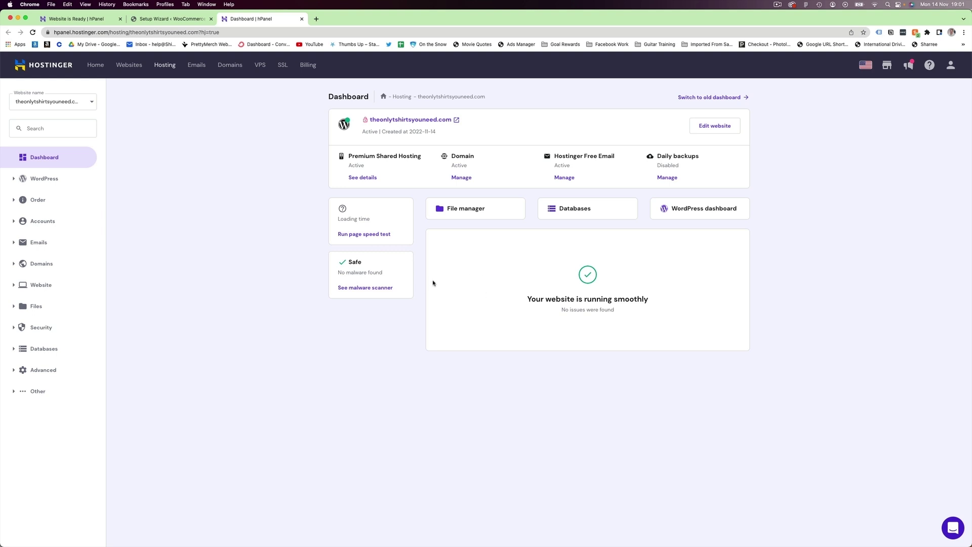
# Step: Open shimmymorris.com in a new browser tab and look over its home page, including the clothing brand and print-on-demand sections
pyautogui.click(316, 18)
pyautogui.write('shi')
pyautogui.press('Return')
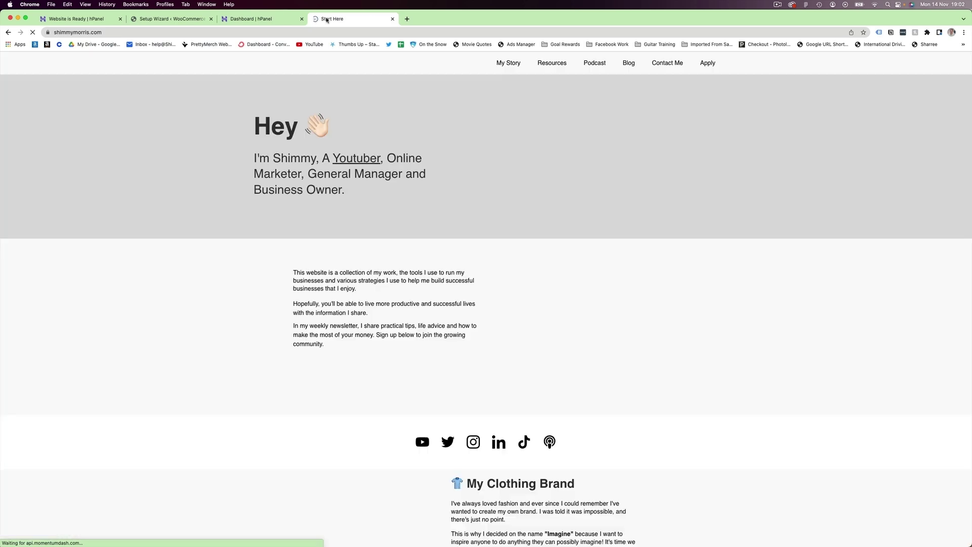
pyautogui.scroll(-10, 465, 241)
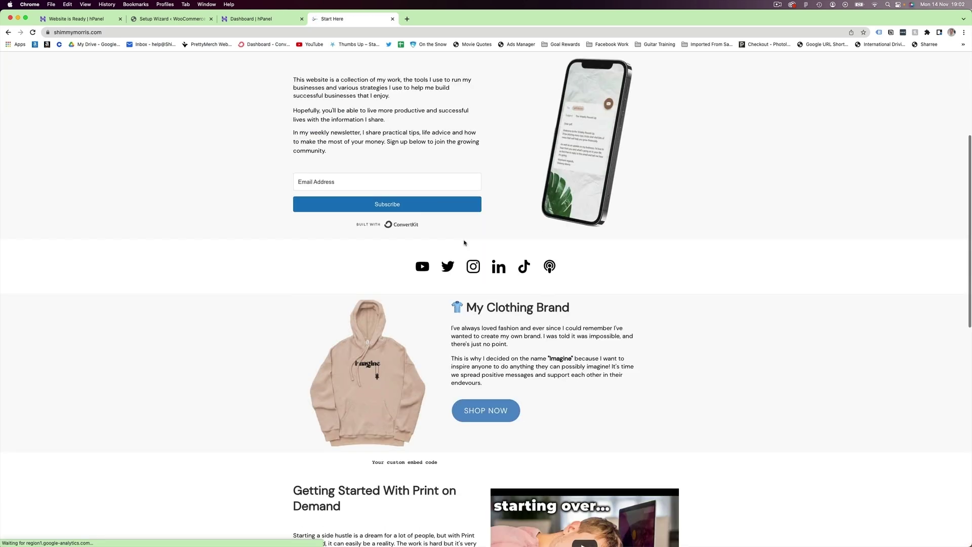
pyautogui.scroll(5, 464, 240)
pyautogui.scroll(3, 464, 240)
pyautogui.scroll(-6, 506, 243)
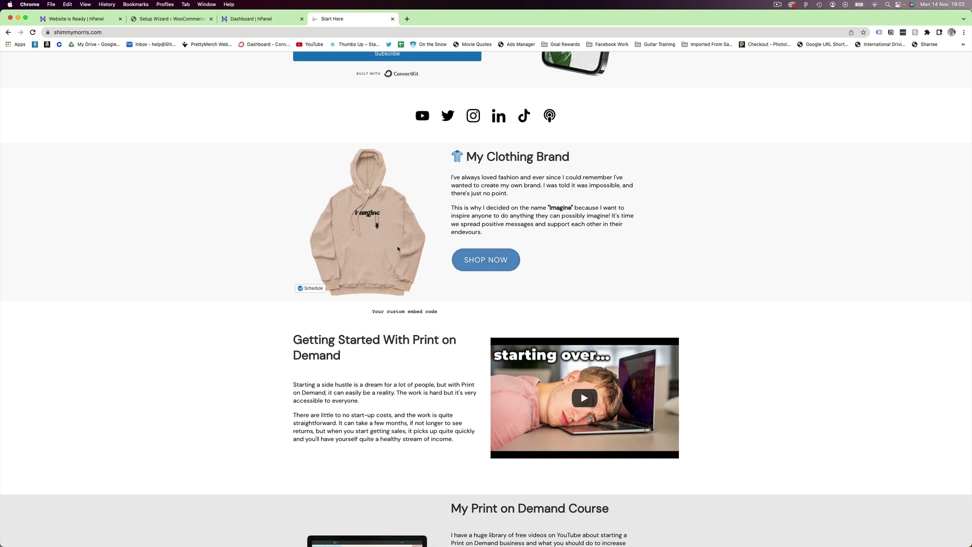
pyautogui.scroll(-1, 437, 314)
pyautogui.moveTo(441, 303); pyautogui.dragTo(373, 303)
pyautogui.click(471, 301)
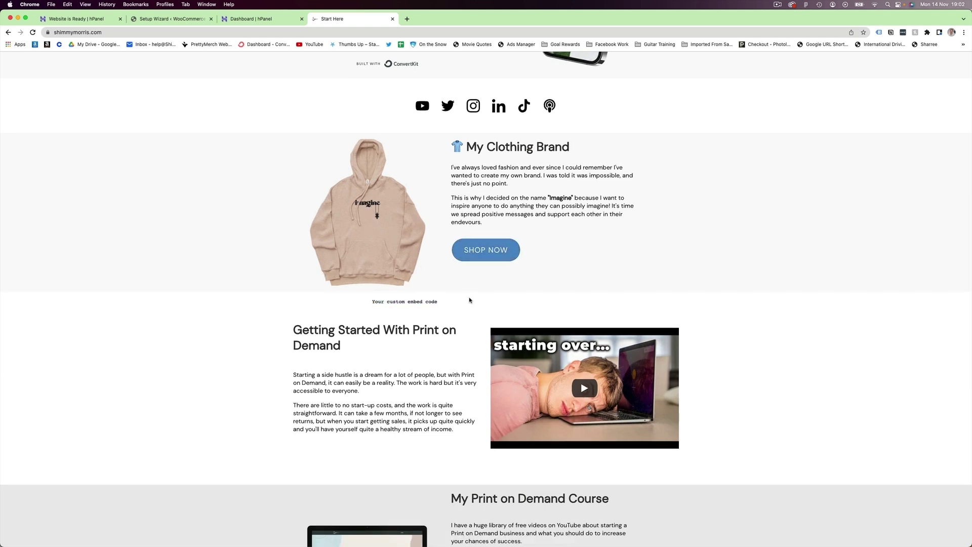
pyautogui.scroll(-6, 469, 301)
pyautogui.scroll(-2, 505, 288)
pyautogui.scroll(10, 501, 293)
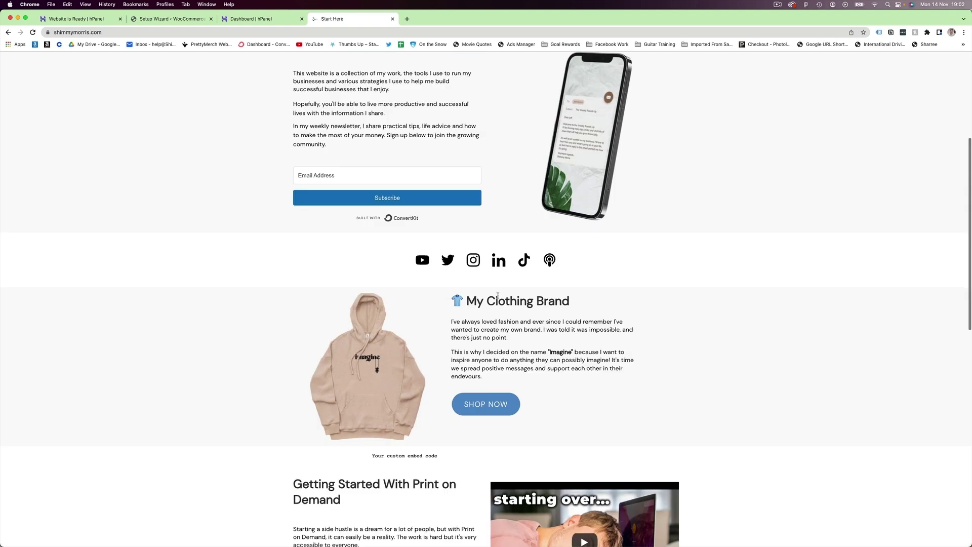
pyautogui.scroll(-3, 497, 299)
pyautogui.scroll(8, 366, 111)
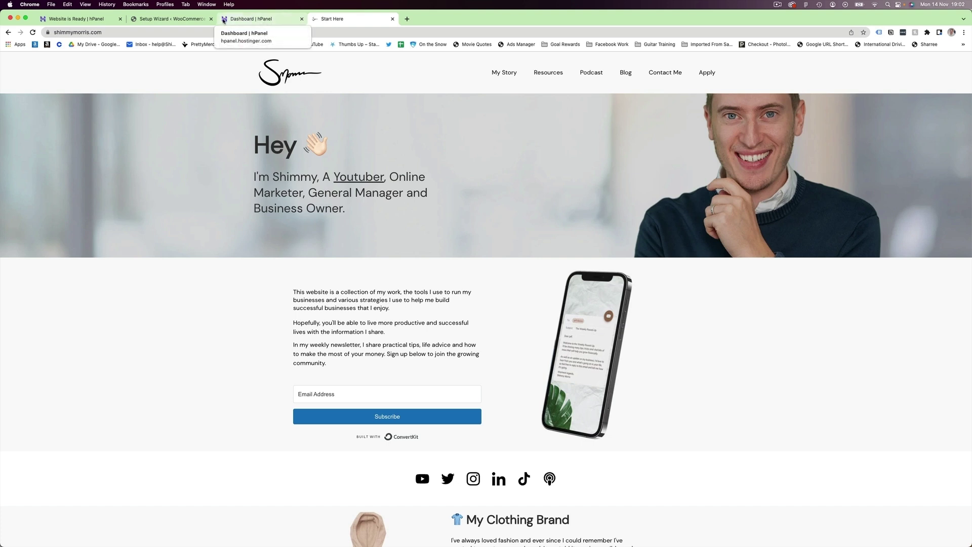
# Step: Return to the WooCommerce setup wizard, continue with the active Astra theme, and look over the store's setup tasks and inbox
pyautogui.click(179, 19)
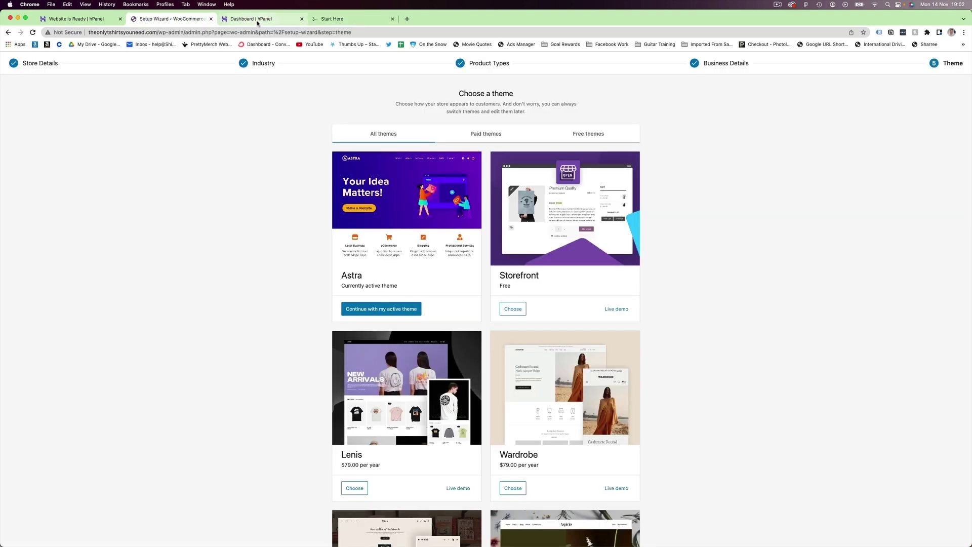
pyautogui.click(385, 305)
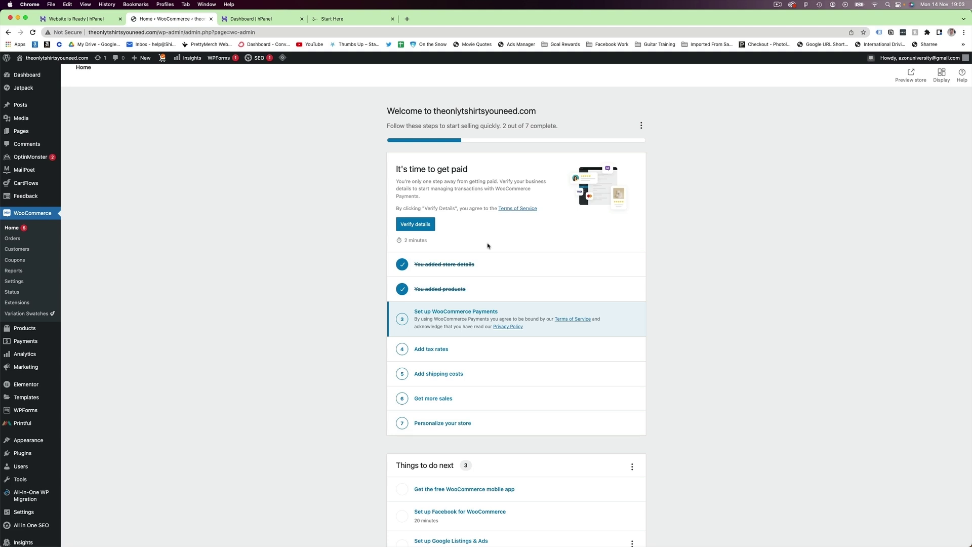
pyautogui.scroll(-4, 512, 326)
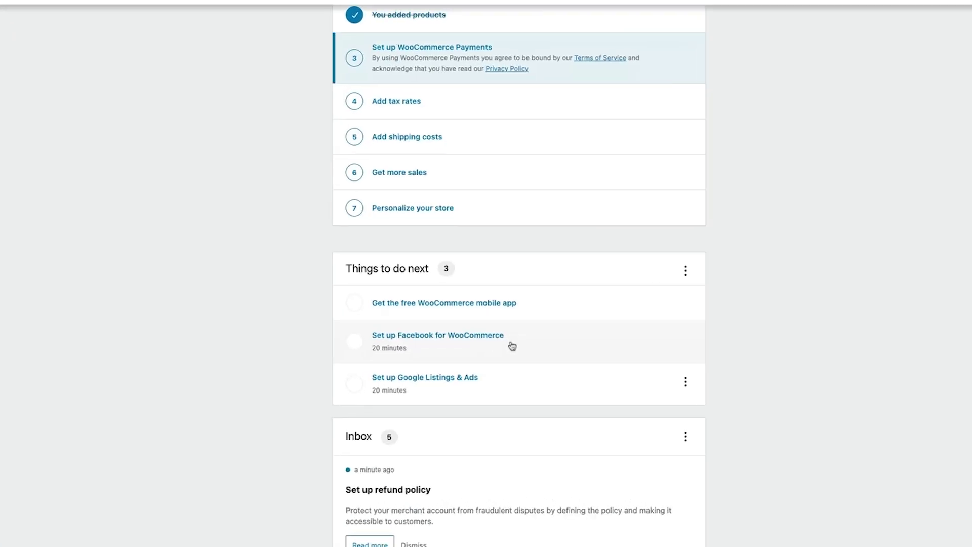
pyautogui.scroll(5, 512, 346)
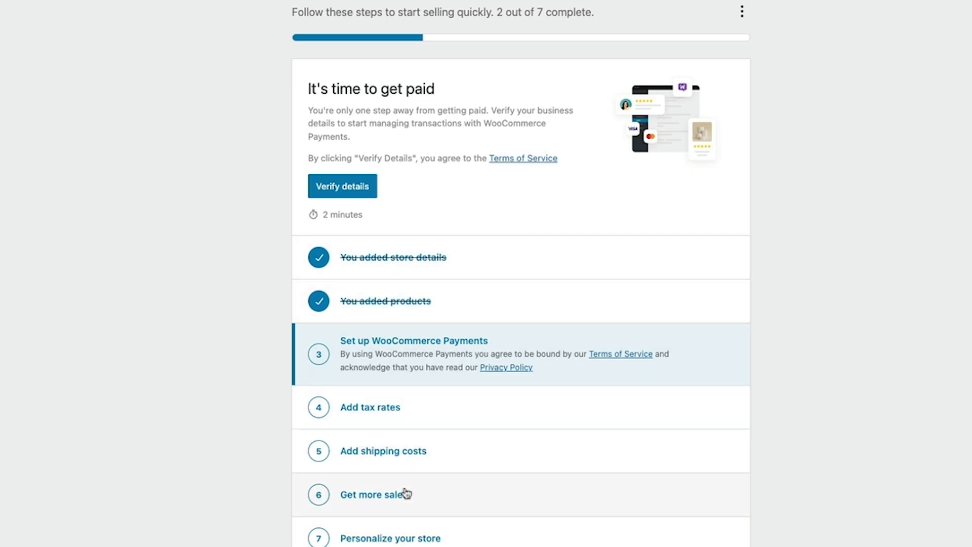
pyautogui.scroll(-8, 433, 538)
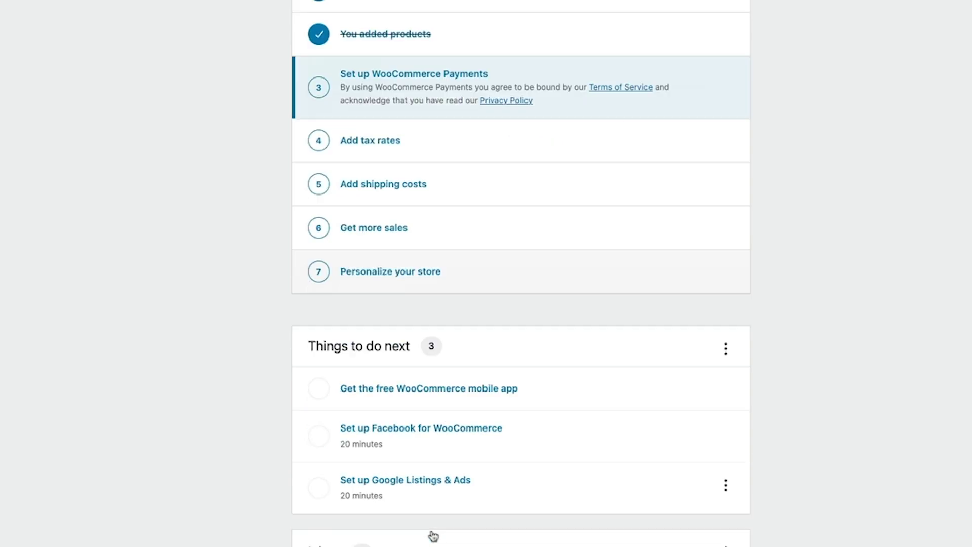
pyautogui.scroll(-8, 432, 539)
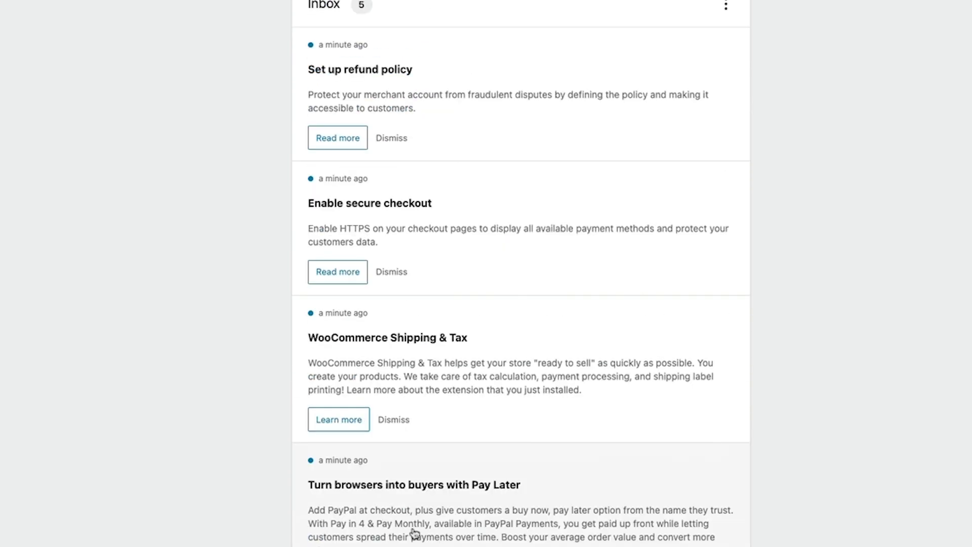
pyautogui.scroll(15, 418, 532)
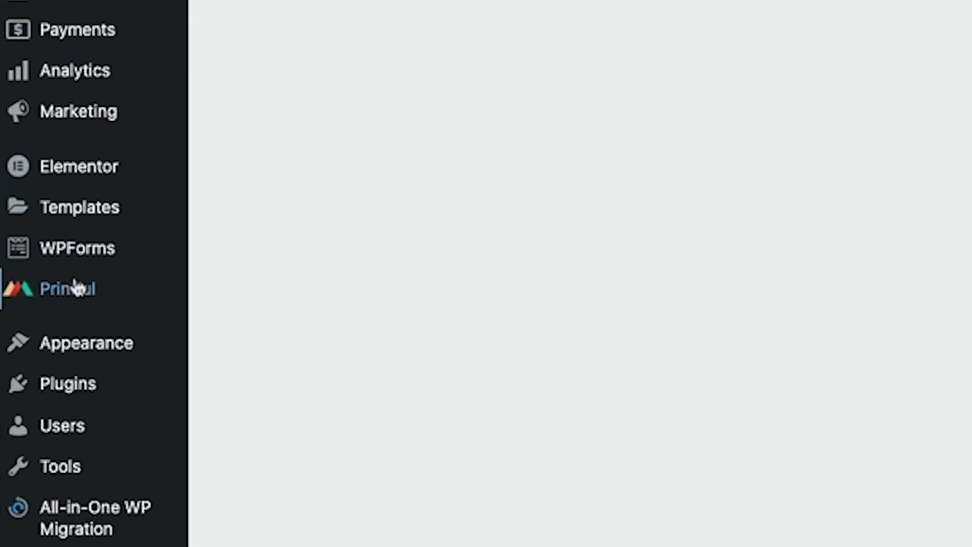
# Step: Connect the WooCommerce store to Printful, approving its read/write access and confirming the connection with the signed-in account
pyautogui.click(75, 284)
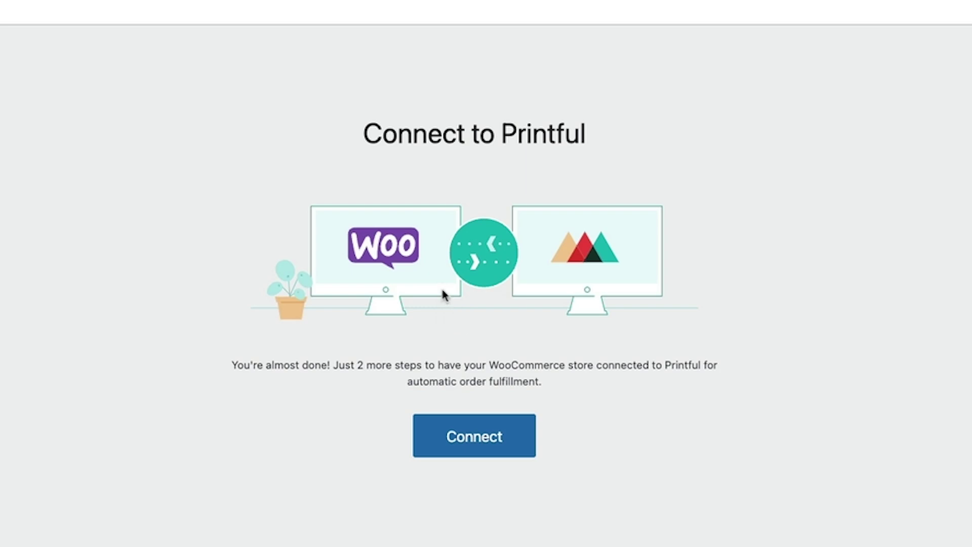
pyautogui.click(466, 434)
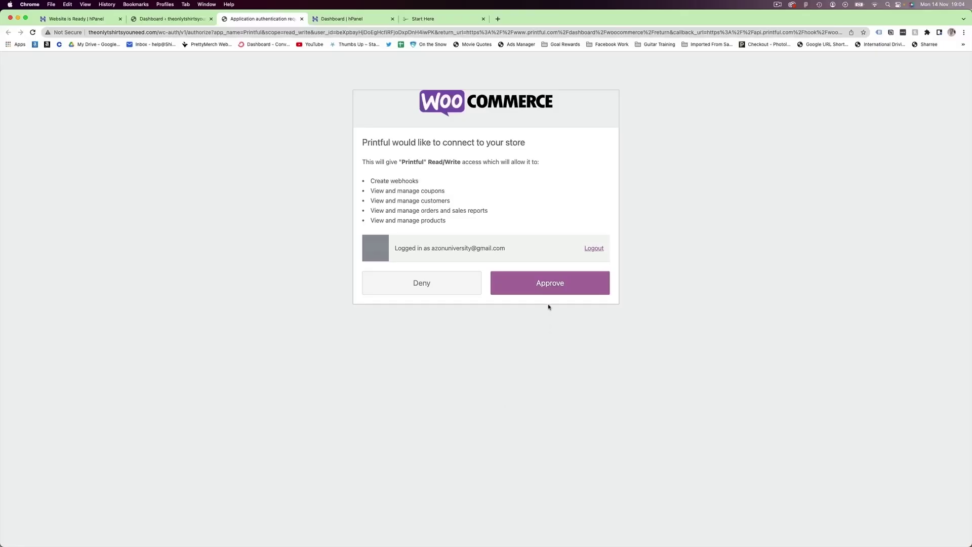
pyautogui.click(546, 286)
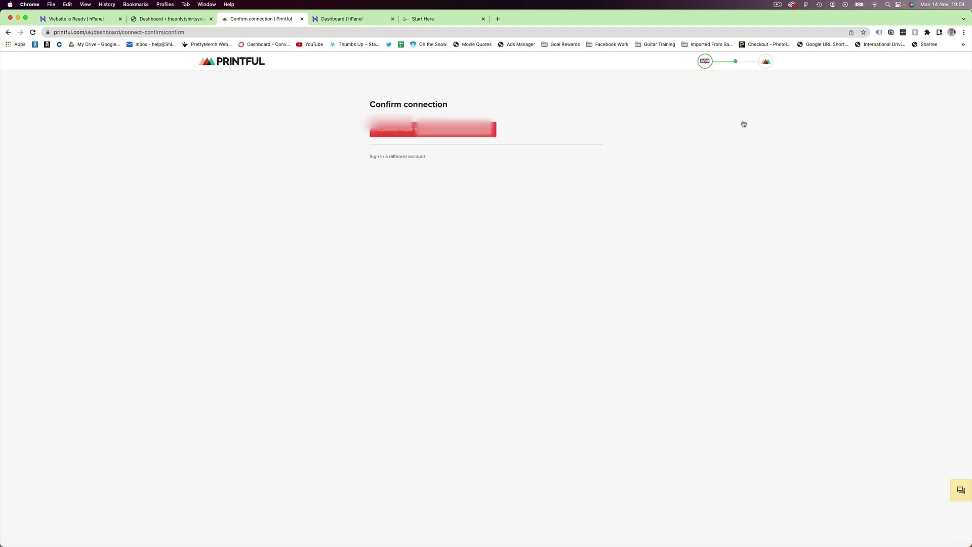
pyautogui.click(471, 129)
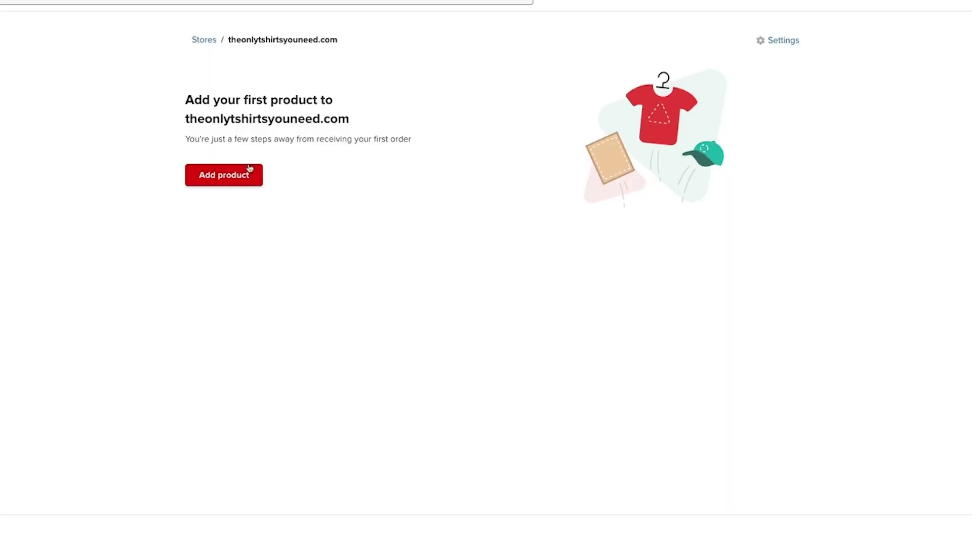
# Step: Start adding a product to the Printful store from the saved template Funny Halloween T-Shirt - Official Candy Tester
pyautogui.moveTo(186, 118); pyautogui.dragTo(356, 122)
pyautogui.click(226, 181)
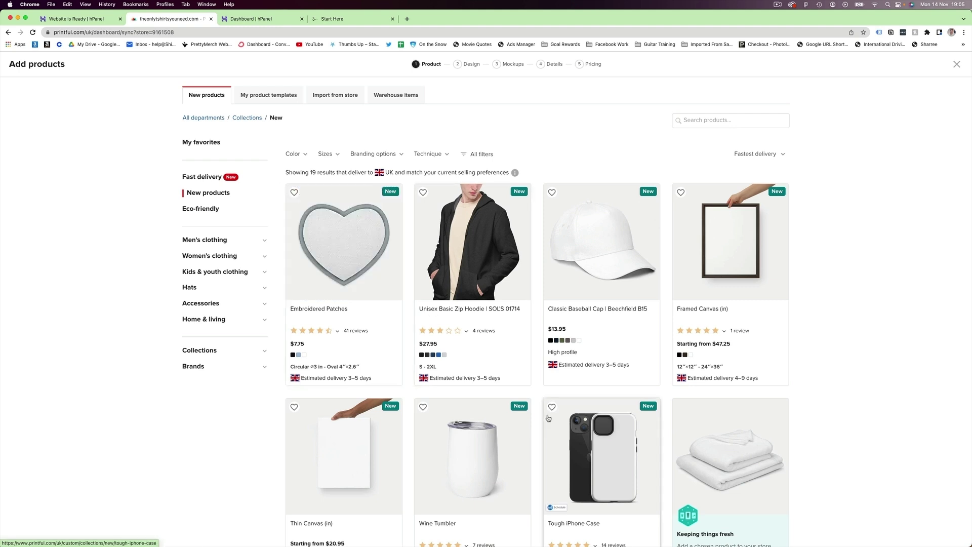
pyautogui.click(274, 95)
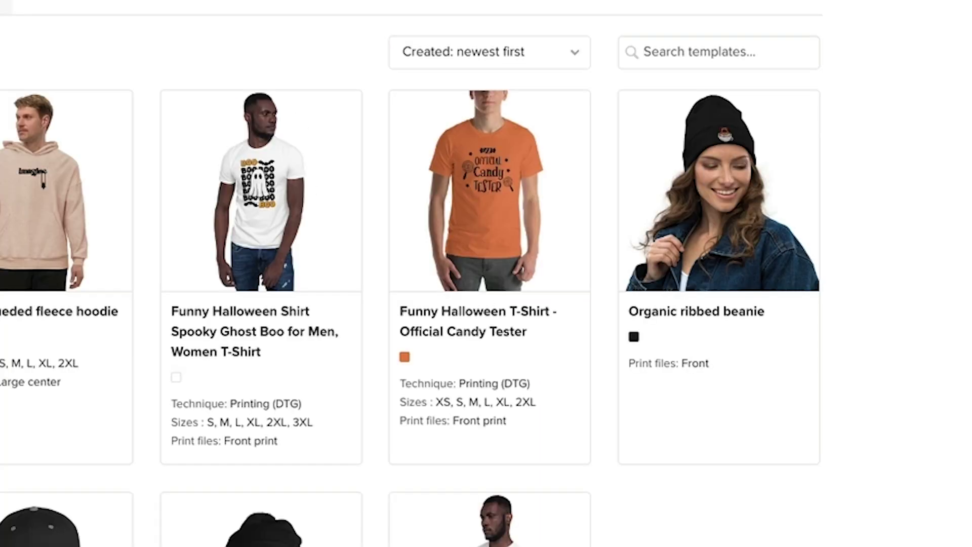
pyautogui.click(505, 187)
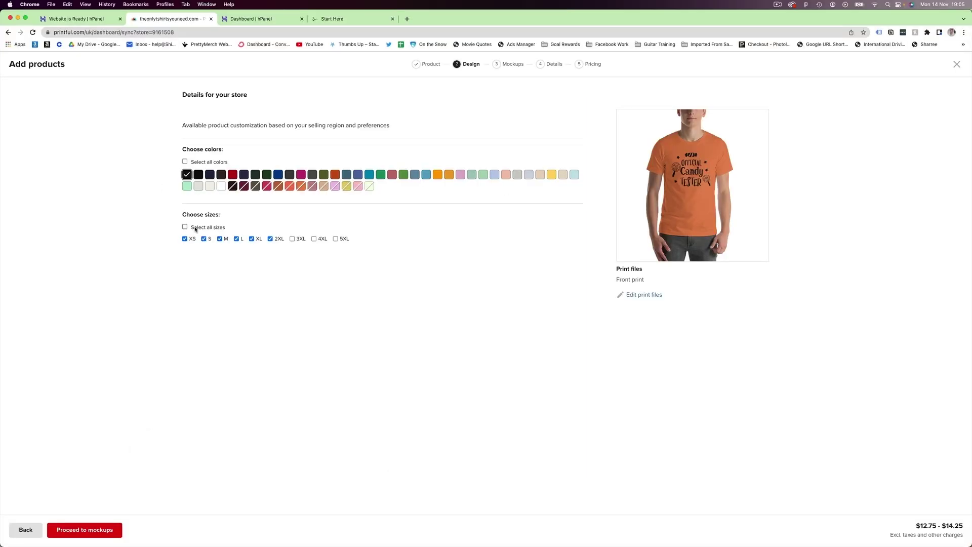
# Step: Offer the T-shirt in all sizes, accept the chosen mockups, product title and standard description, and proceed through pricing
pyautogui.click(186, 228)
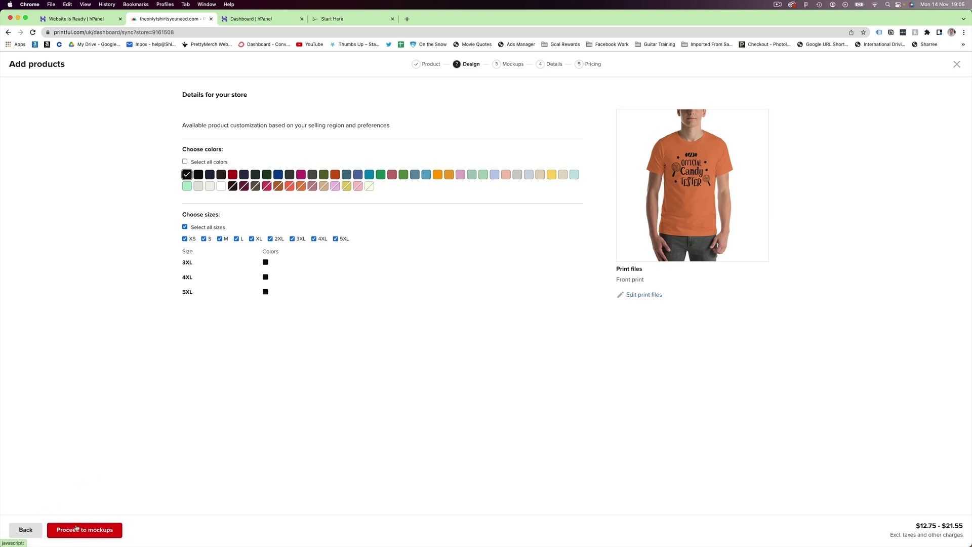
pyautogui.click(76, 529)
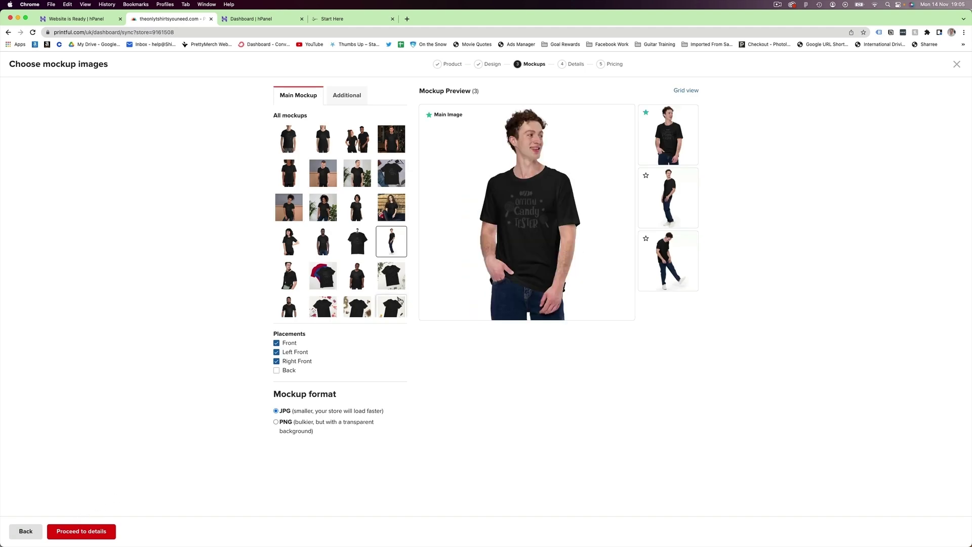
pyautogui.click(67, 532)
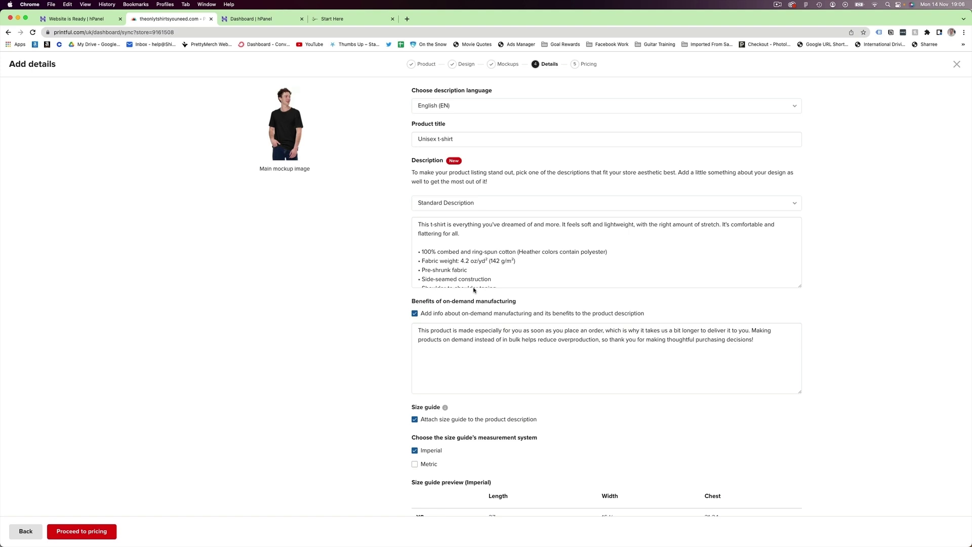
pyautogui.scroll(-2, 482, 402)
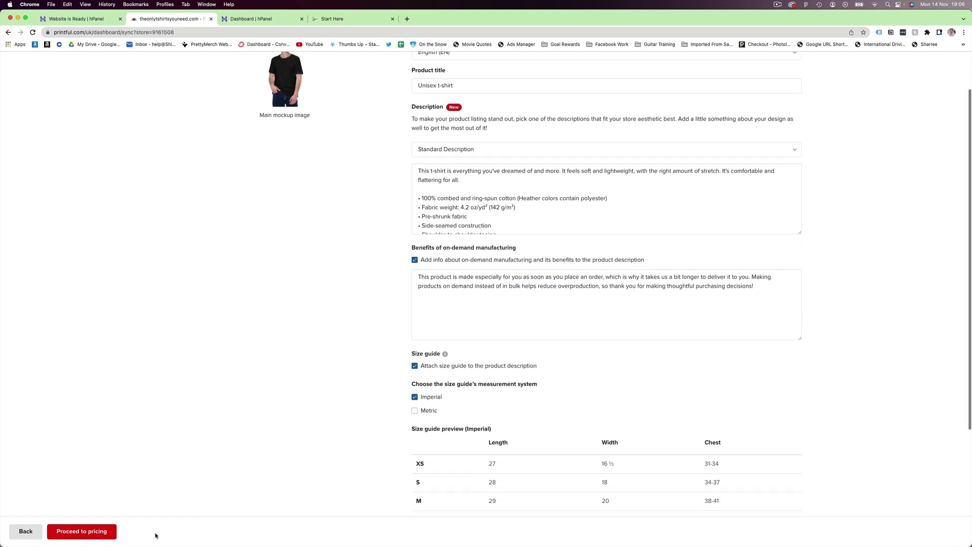
pyautogui.click(104, 535)
pyautogui.click(99, 533)
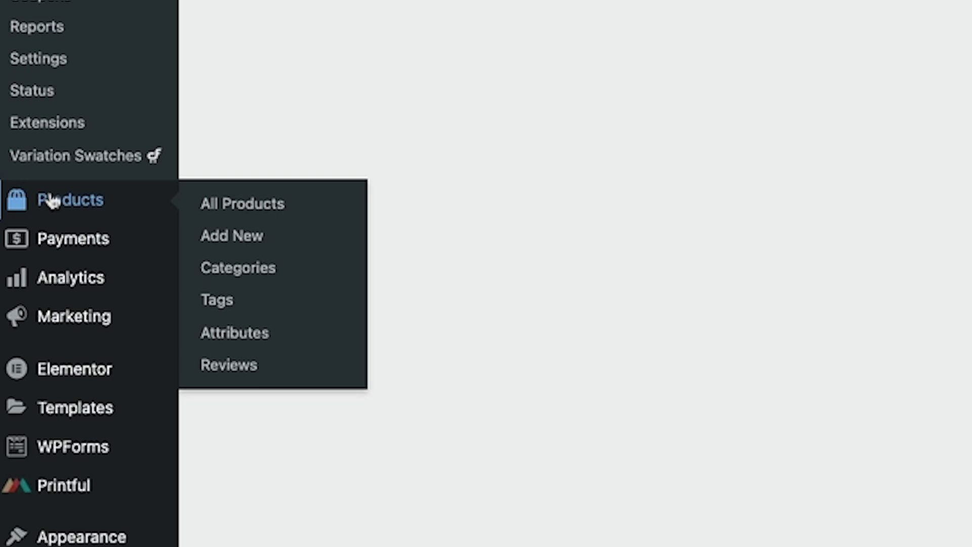
# Step: Look through the WooCommerce product list for the store's existing products and open the Printful overview in WordPress
pyautogui.click(22, 330)
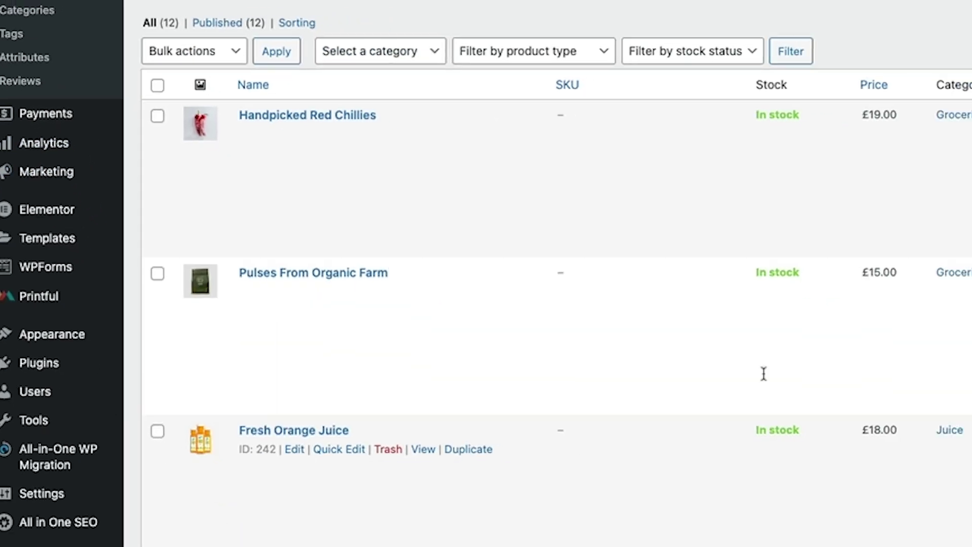
pyautogui.scroll(-8, 484, 311)
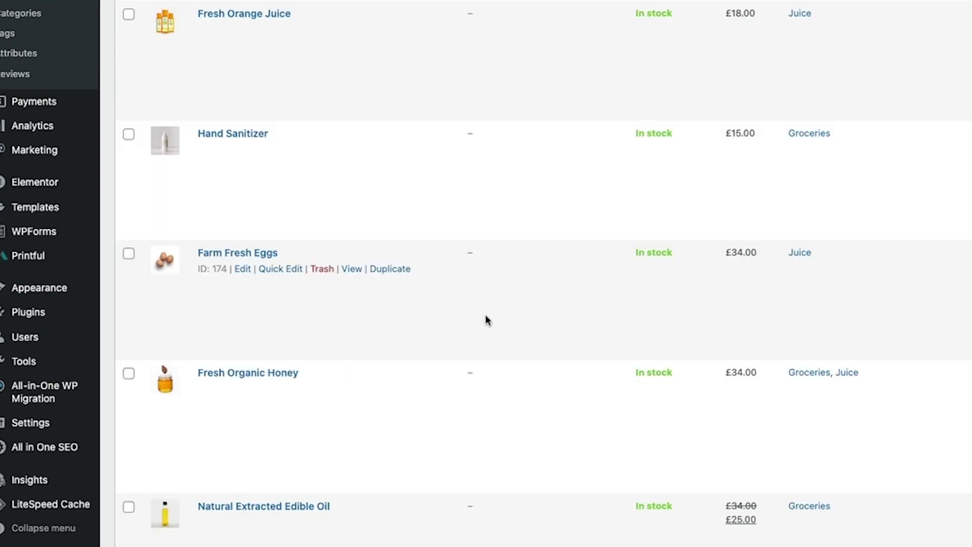
pyautogui.scroll(-7, 486, 314)
pyautogui.scroll(15, 487, 314)
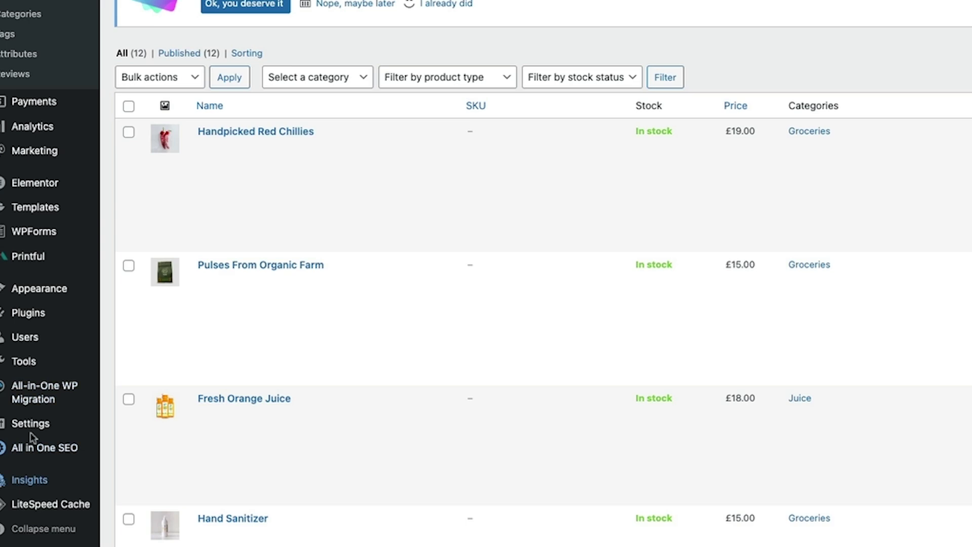
pyautogui.click(32, 258)
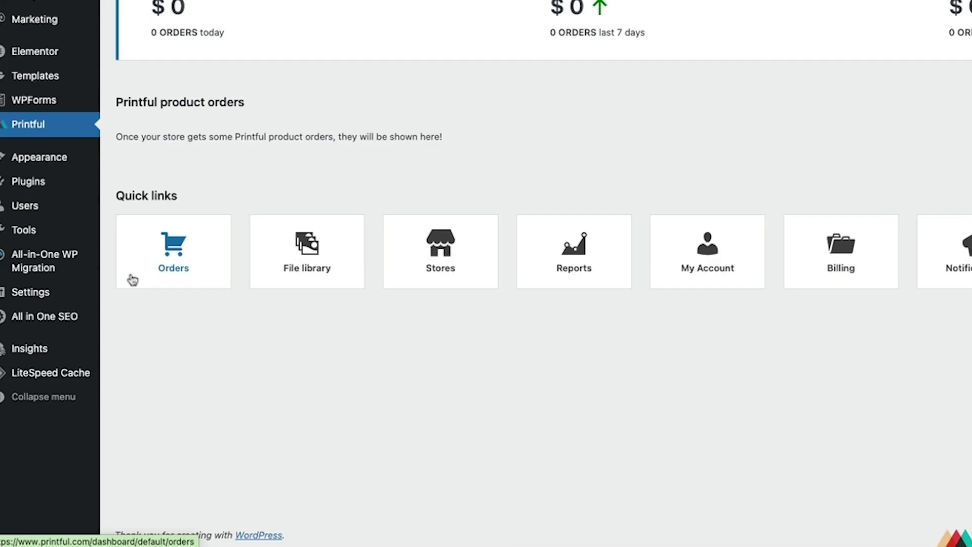